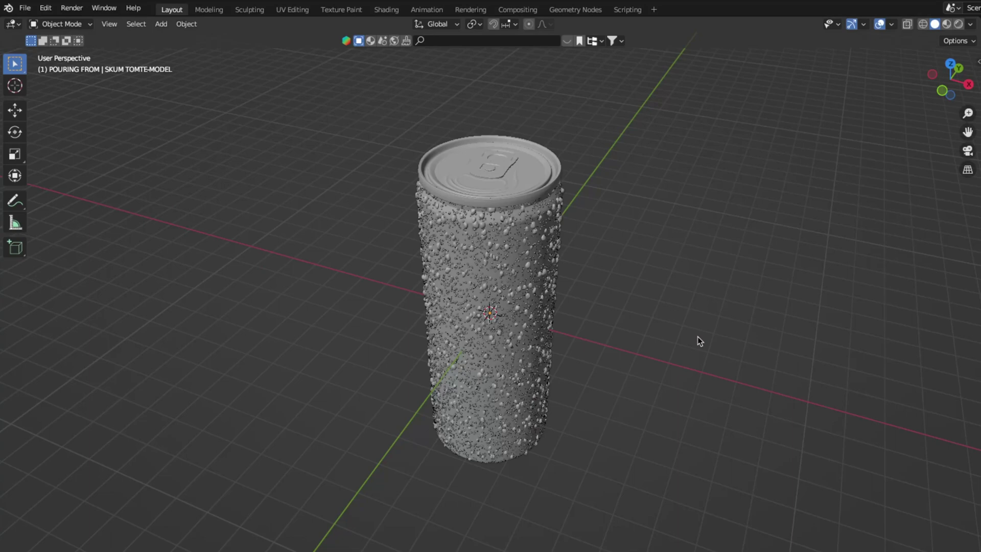
Step: Switch to the front view and open the Input preferences to check the Emulate Numpad setting
{"action": "key", "text": "KP_1"}
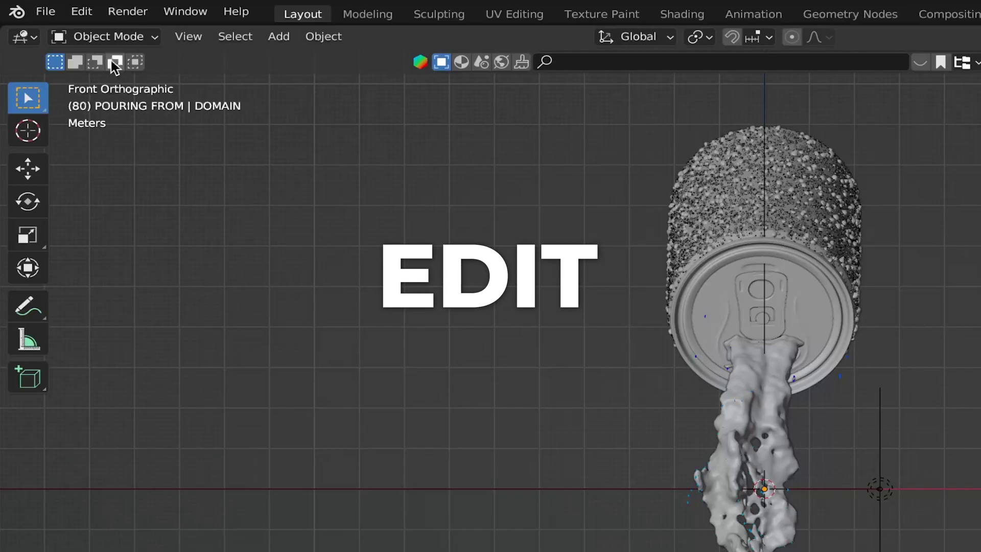
{"action": "left_click", "coordinate": [53, 9]}
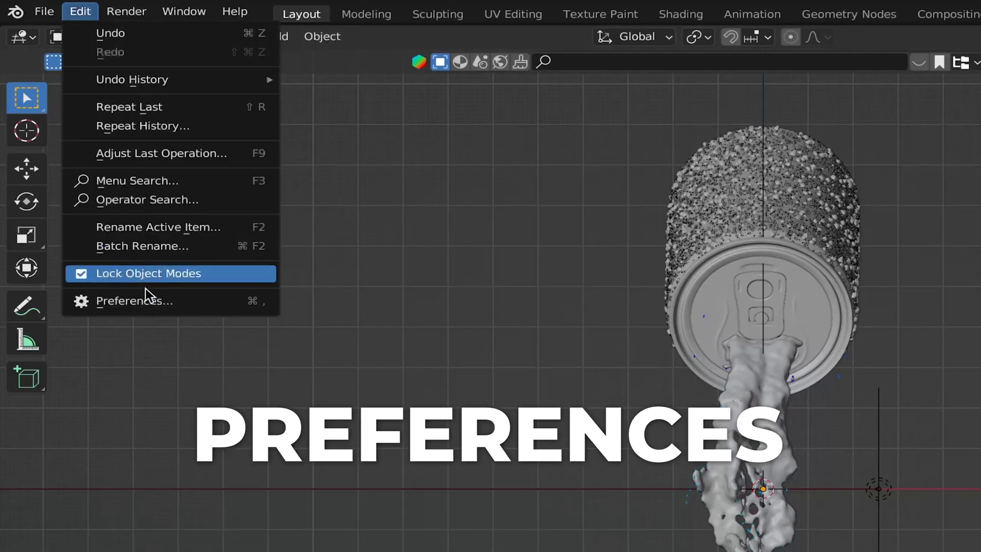
{"action": "left_click", "coordinate": [147, 298]}
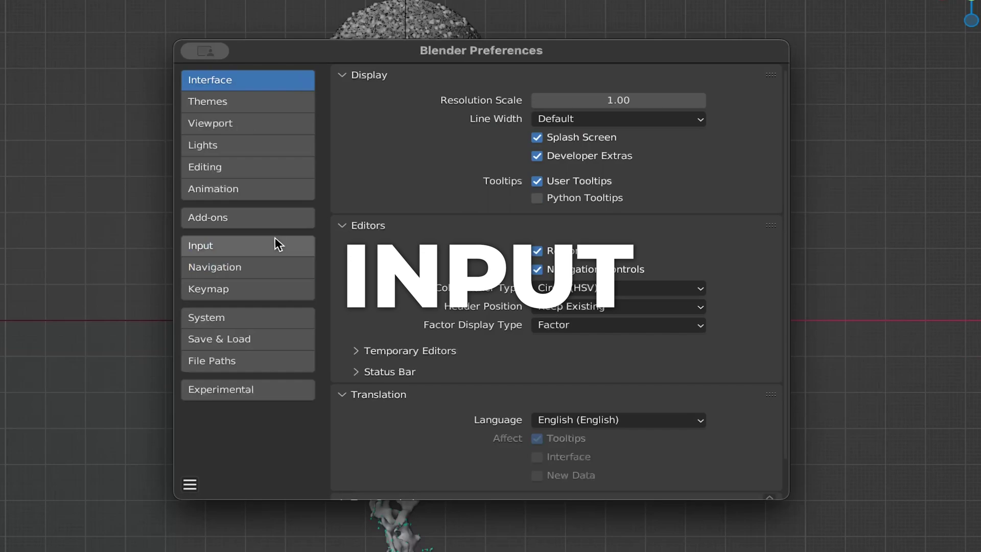
{"action": "left_click", "coordinate": [275, 245]}
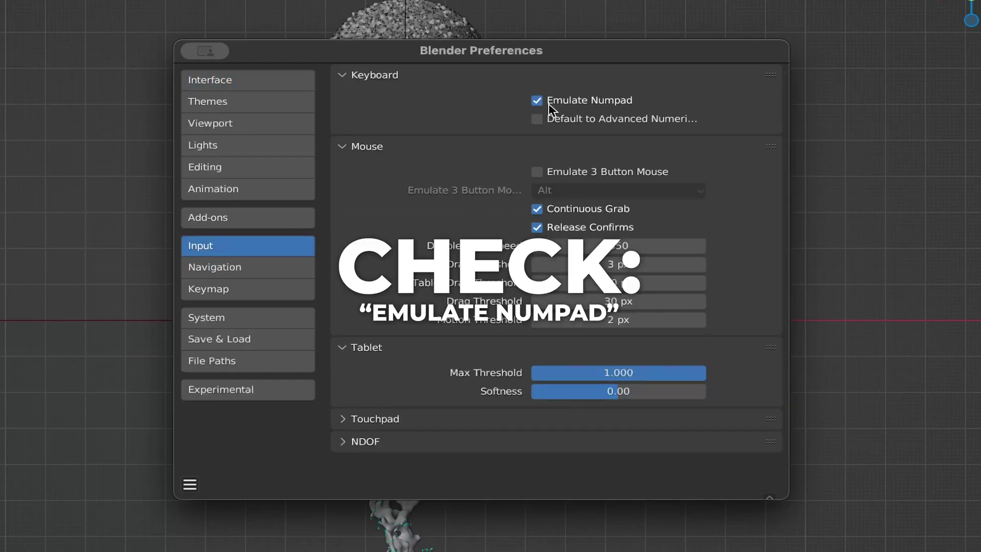
Step: Add a mesh cube at the scene origin, inside the can
{"action": "key", "text": "shift+a"}
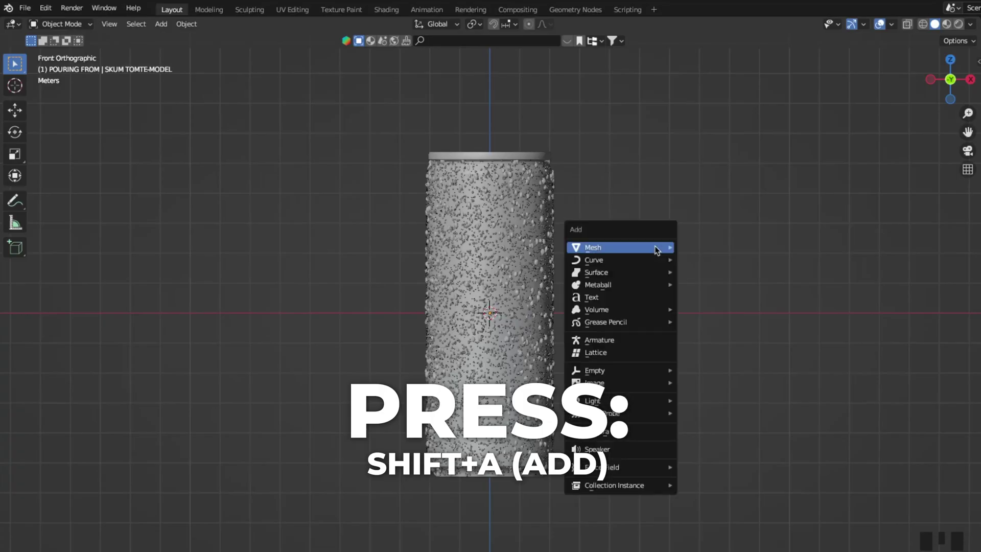
{"action": "mouse_move", "coordinate": [657, 249]}
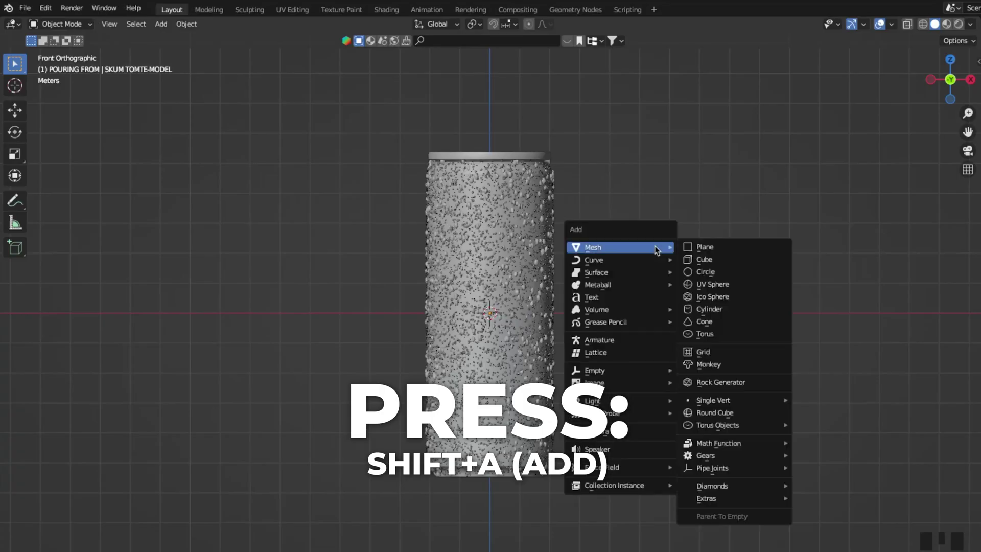
{"action": "left_click", "coordinate": [685, 259]}
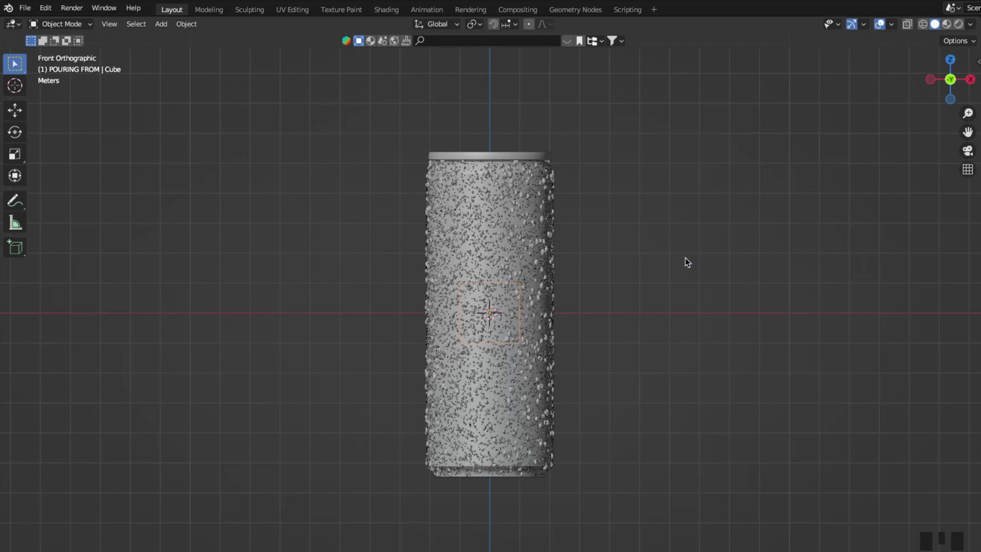
Step: Scale the cube's mesh up in Edit Mode with wireframe shading until it encloses the can with ample space, and return to Object Mode
{"action": "key", "text": "Tab"}
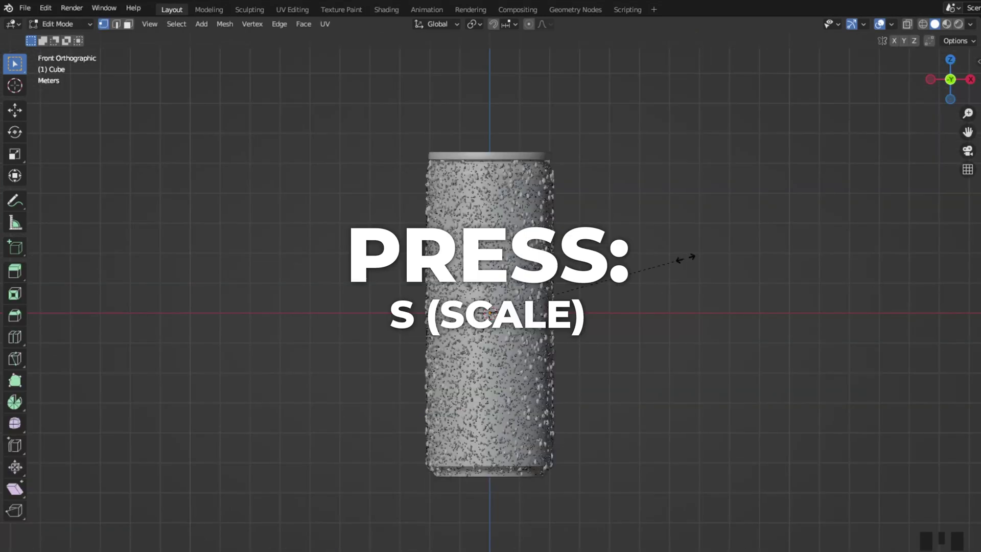
{"action": "key", "text": "s"}
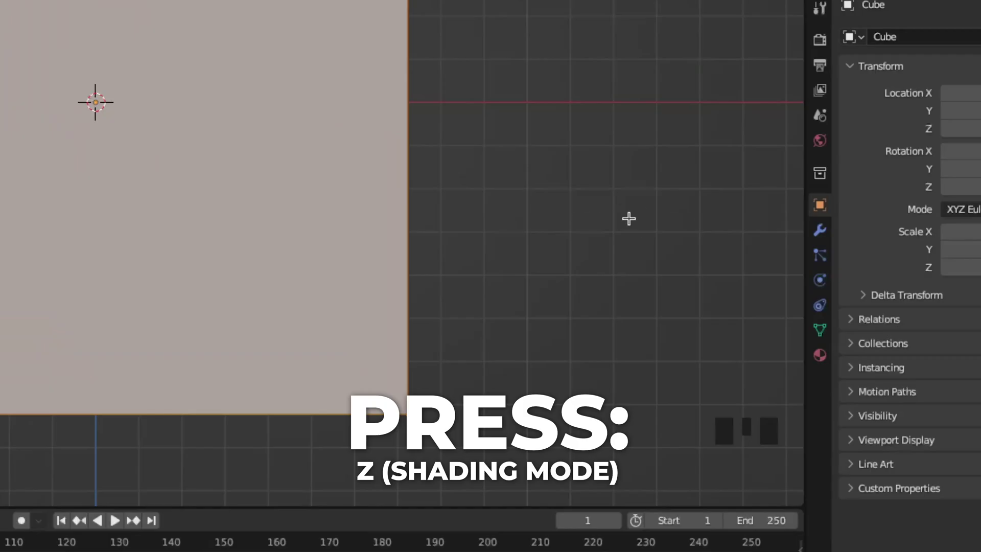
{"action": "key", "text": "z"}
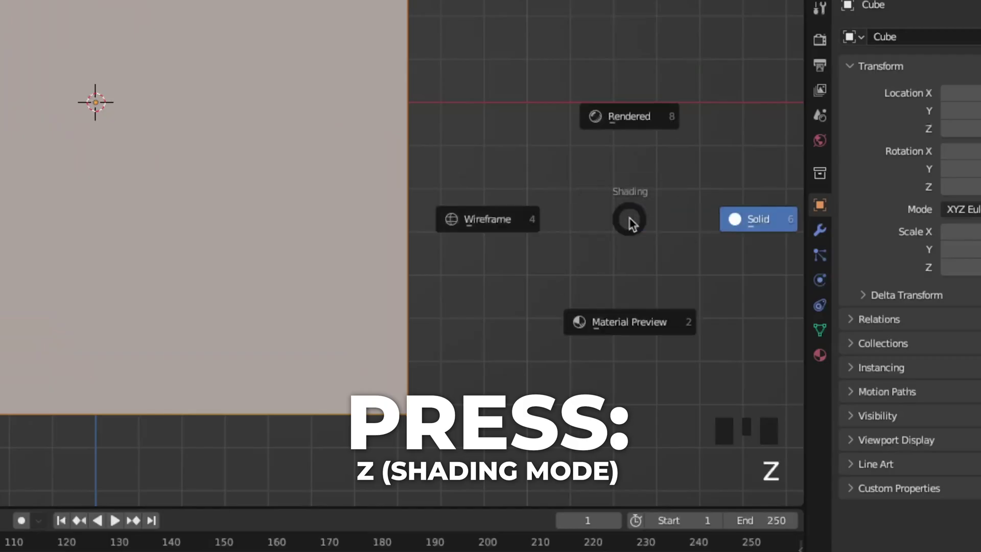
{"action": "left_click", "coordinate": [542, 225]}
{"action": "key", "text": "s"}
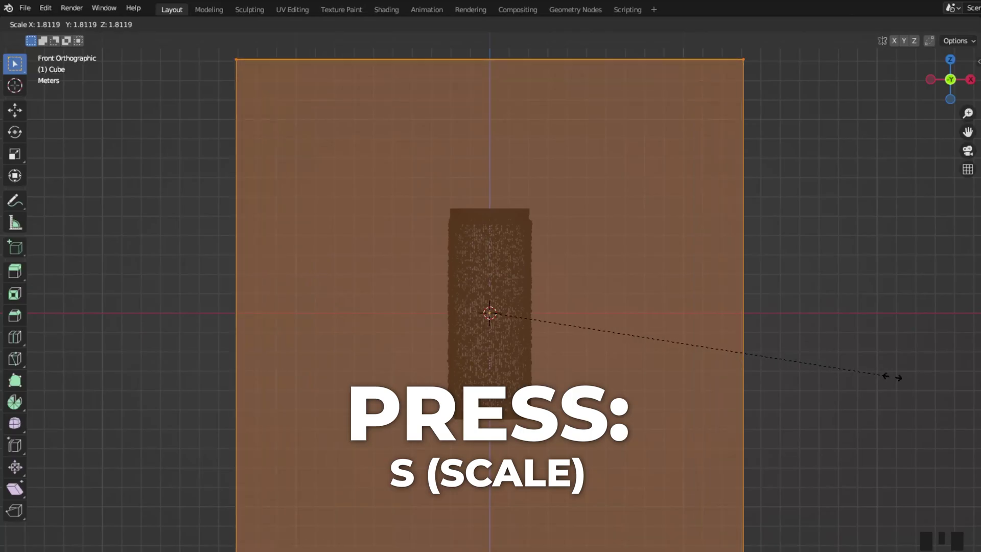
{"action": "left_click", "coordinate": [833, 374]}
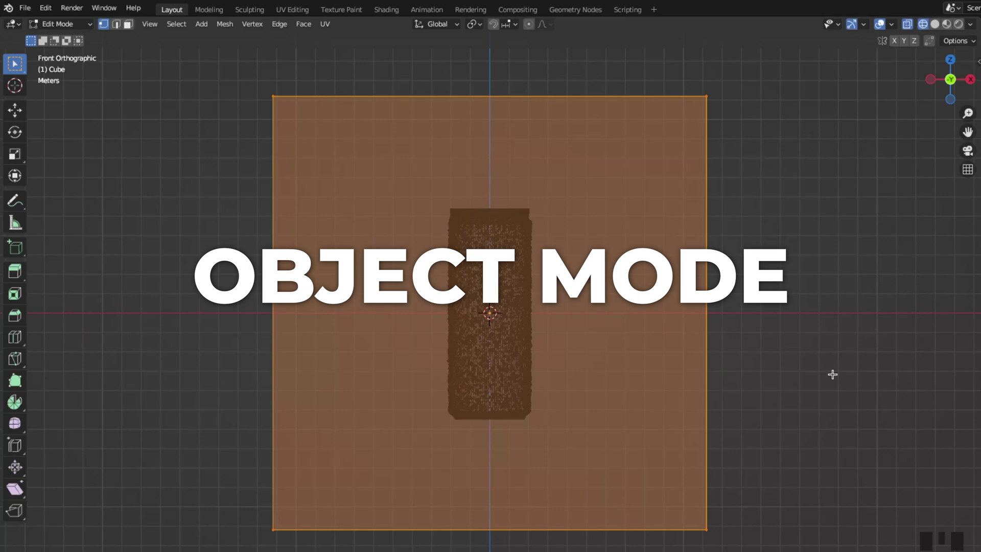
{"action": "key", "text": "Tab"}
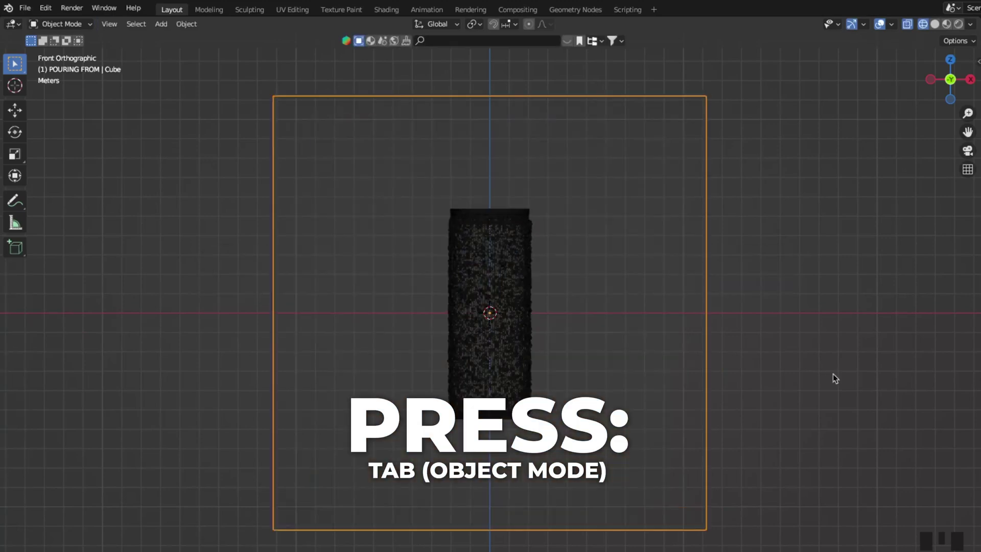
Step: Rename the large cube as DOMAIN
{"action": "key", "text": "F2"}
{"action": "key", "text": "BackSpace"}
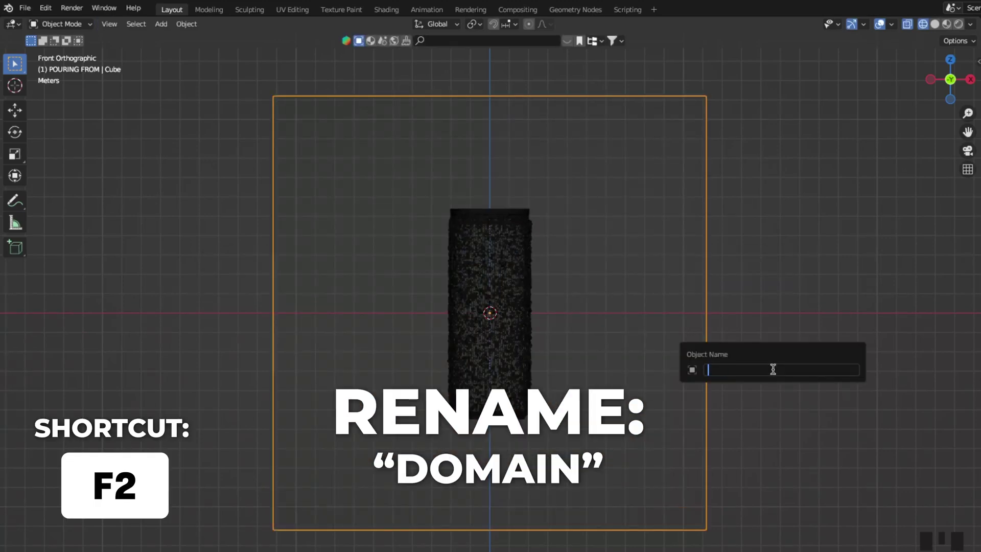
{"action": "type", "text": "DOMAIN"}
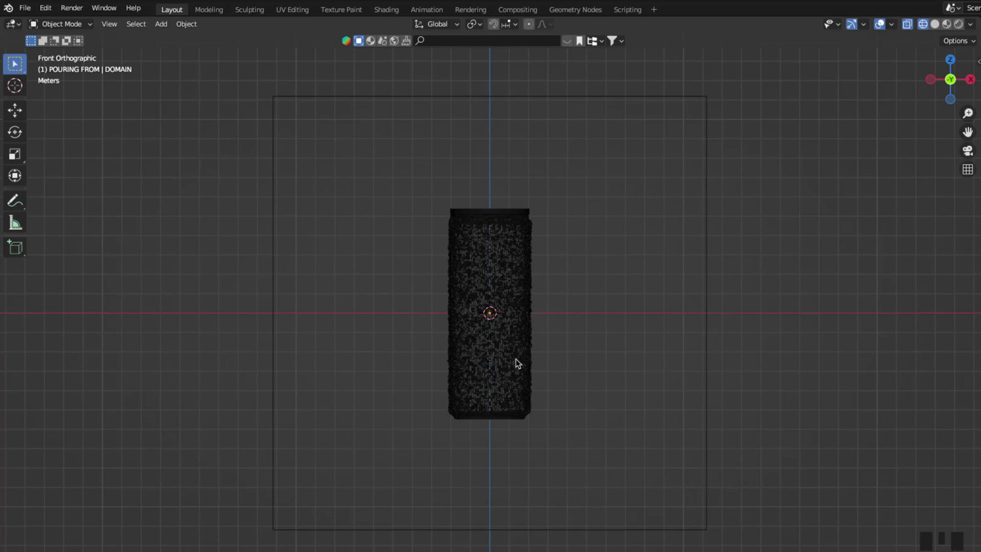
Step: Rotate the can in the right view until it lies nearly horizontal with its lid facing the negative Y side
{"action": "left_click", "coordinate": [516, 359]}
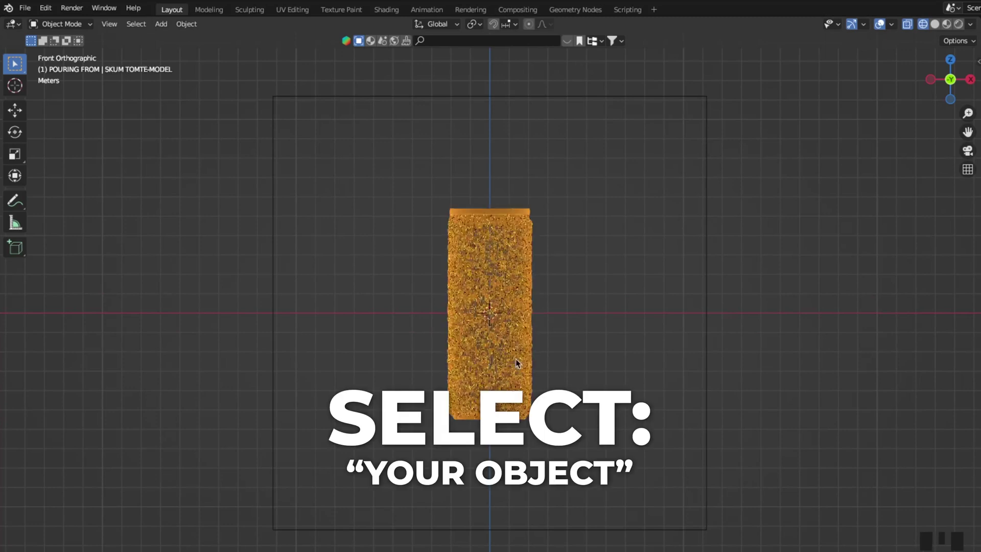
{"action": "key", "text": "KP_3"}
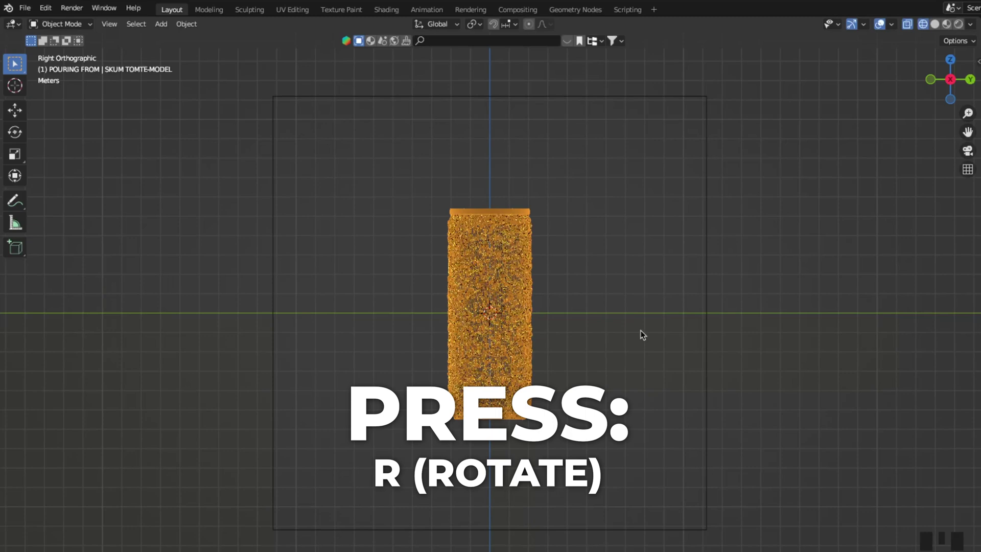
{"action": "key", "text": "r"}
{"action": "left_click", "coordinate": [533, 195]}
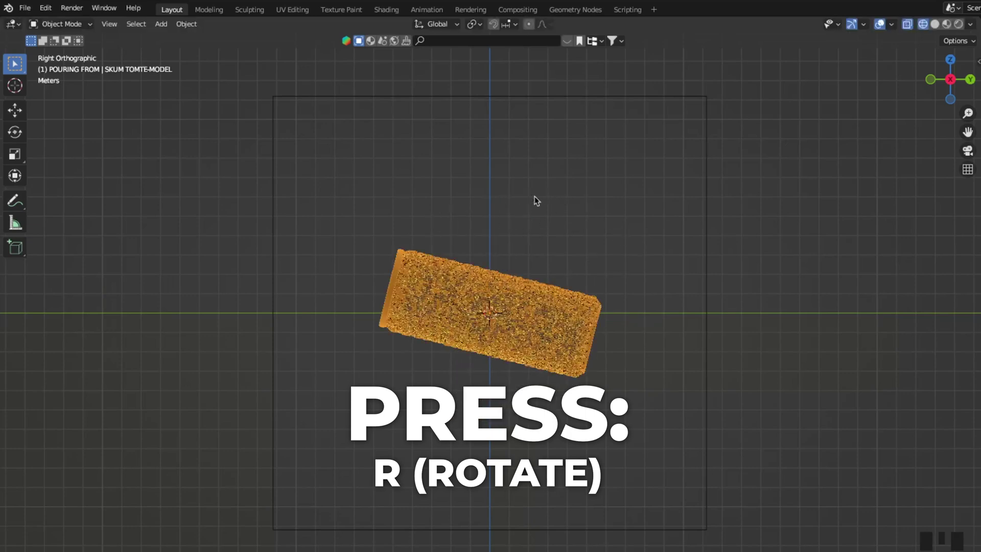
Step: Move the can up along Z into the domain's upper half and about 5.4 m along Y, toward the domain's far side
{"action": "key", "text": "g"}
{"action": "key", "text": "z"}
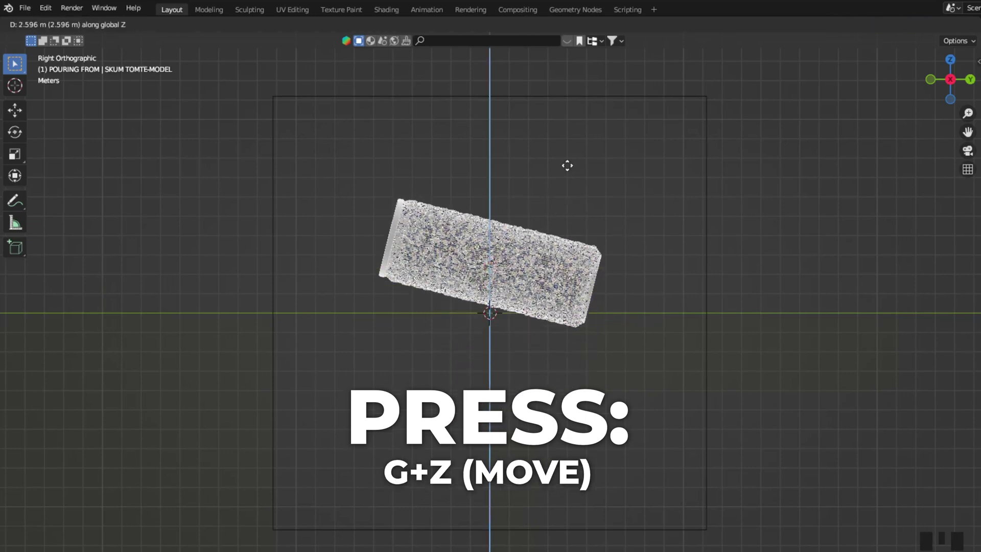
{"action": "left_click", "coordinate": [569, 149]}
{"action": "key", "text": "g"}
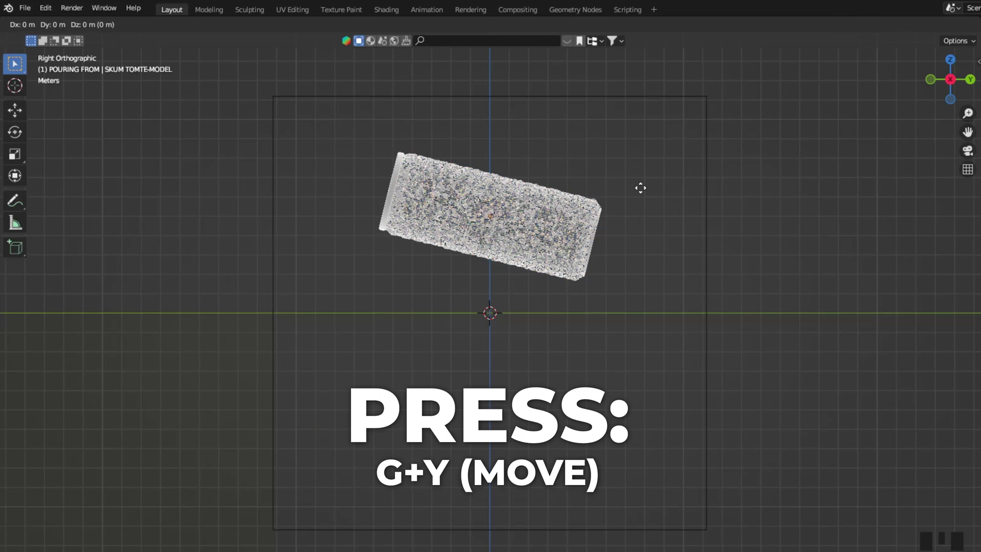
{"action": "key", "text": "y"}
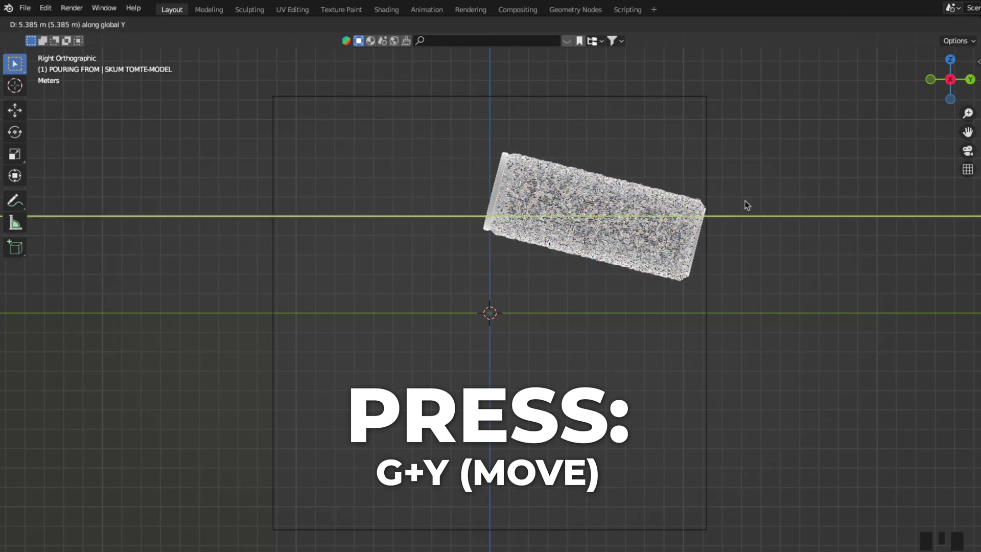
{"action": "left_click", "coordinate": [745, 204]}
Step: Return to the front view and set the viewport shading to Solid
{"action": "key", "text": "KP_1"}
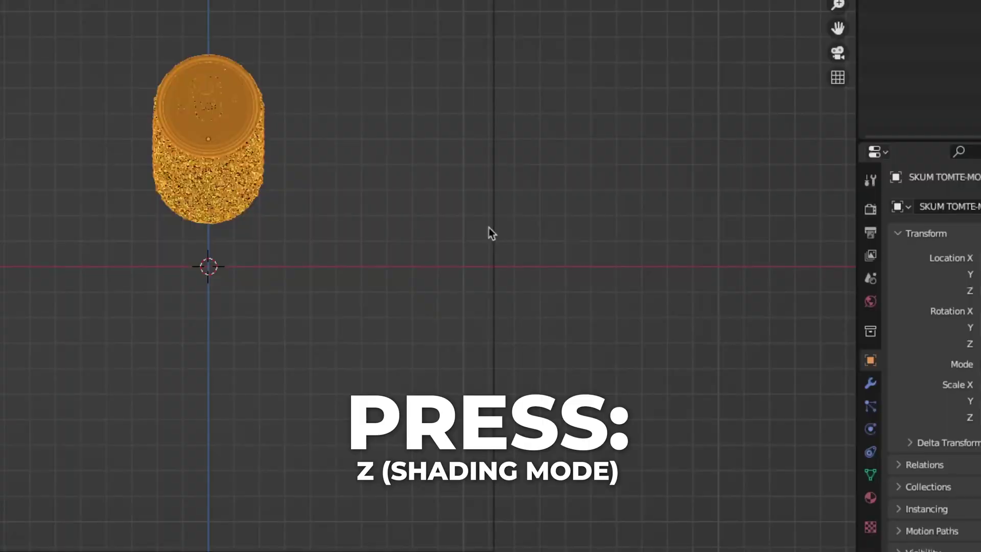
{"action": "key", "text": "z"}
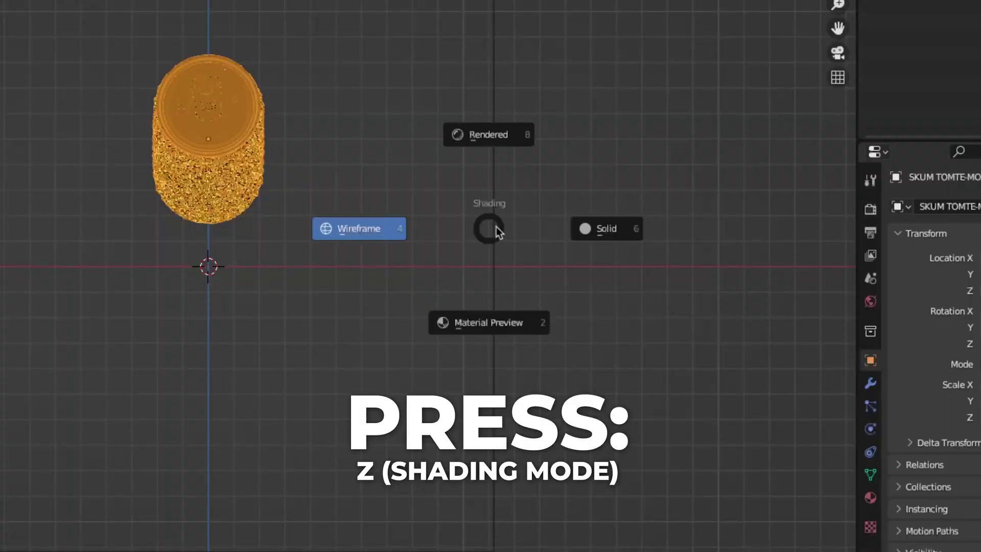
{"action": "left_click", "coordinate": [532, 231]}
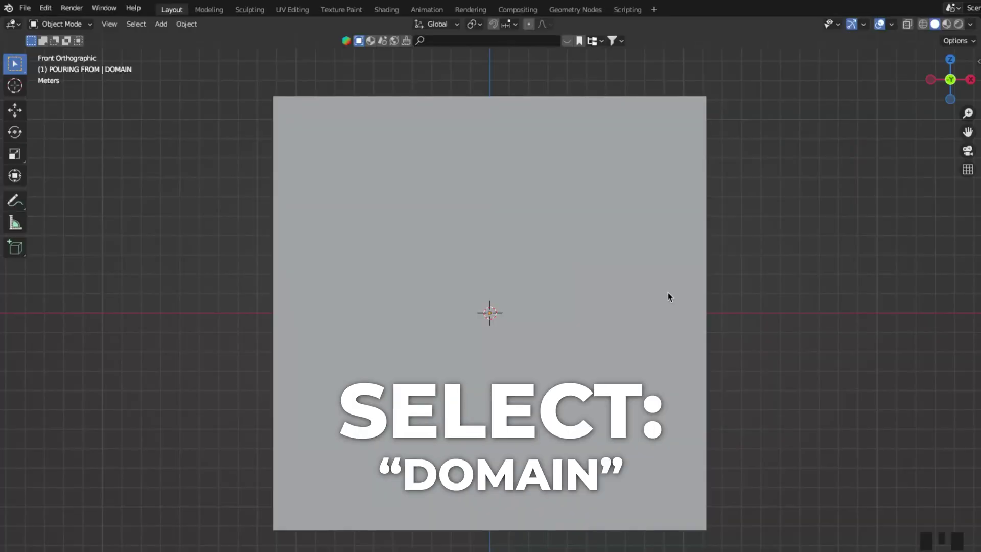
Step: Change the DOMAIN cube's Display As option in its viewport display settings so the can inside can be seen
{"action": "left_click", "coordinate": [438, 242]}
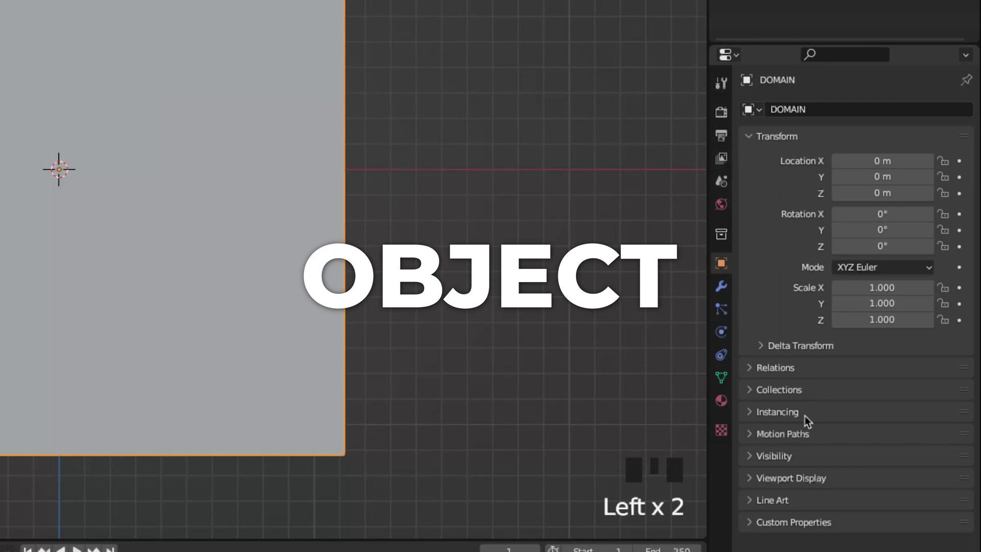
{"action": "left_click", "coordinate": [796, 476]}
{"action": "scroll", "coordinate": [796, 475], "scroll_direction": "down", "scroll_amount": 5}
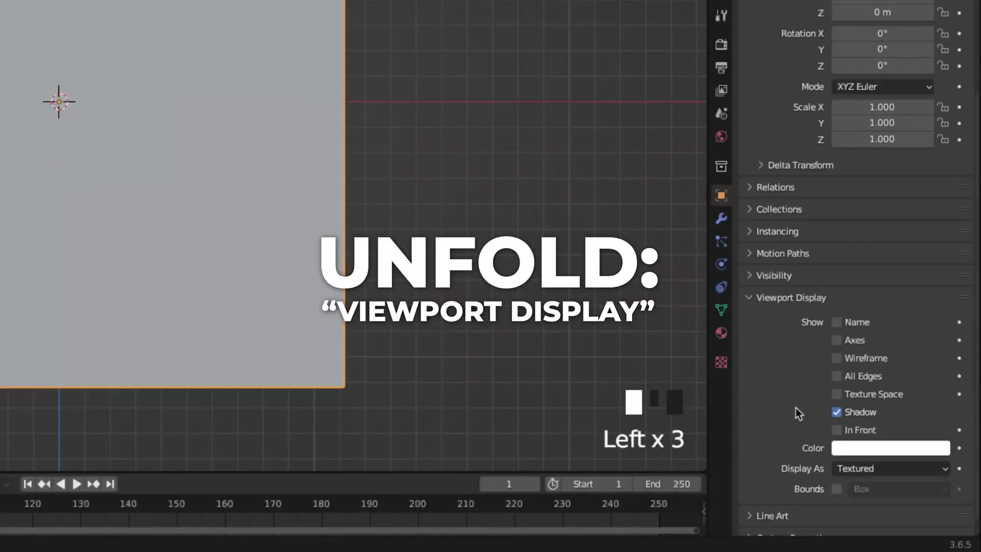
{"action": "left_click_drag", "start_coordinate": [839, 455], "coordinate": [847, 421]}
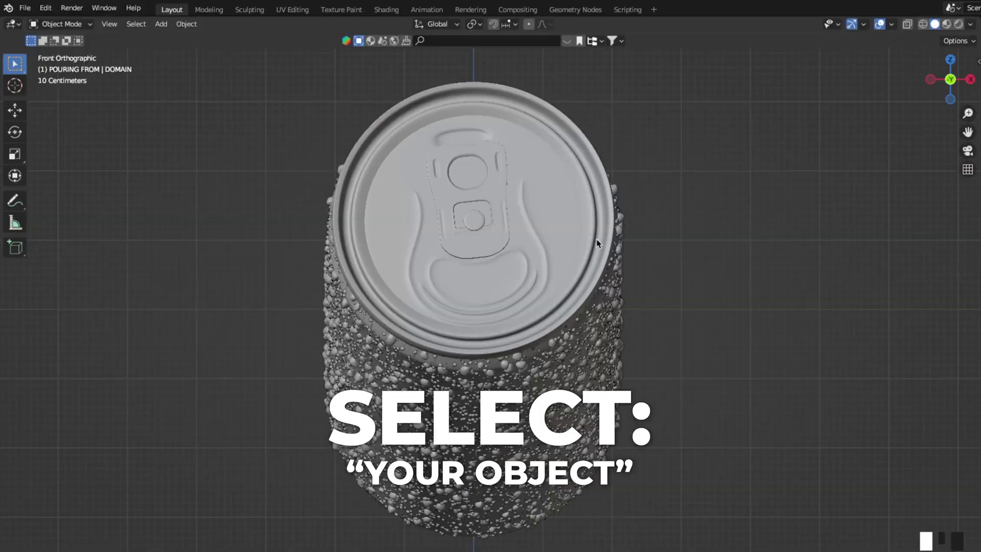
Step: Select all faces of the drinking opening on the can's lid in Edit Mode and separate the selection into its own object
{"action": "left_click", "coordinate": [605, 238]}
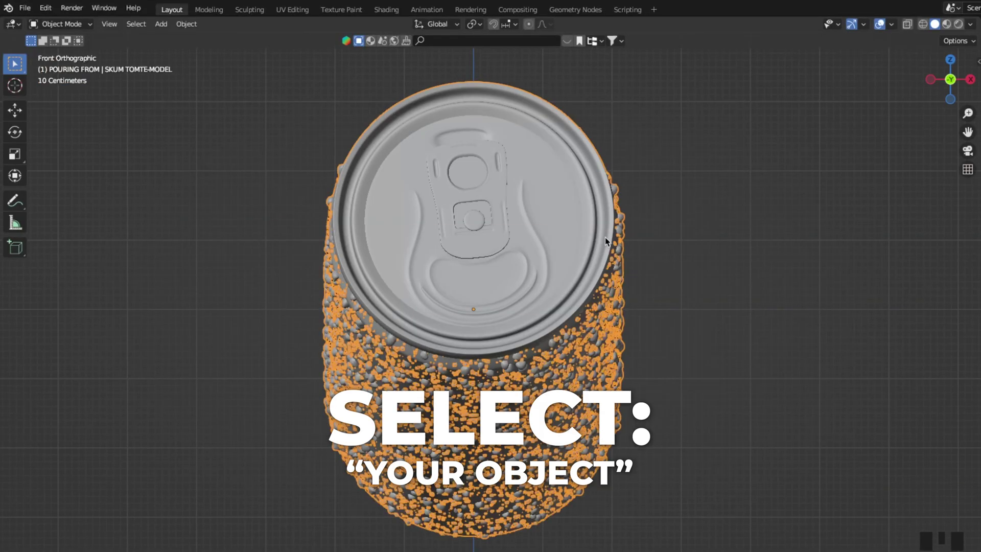
{"action": "key", "text": "Tab"}
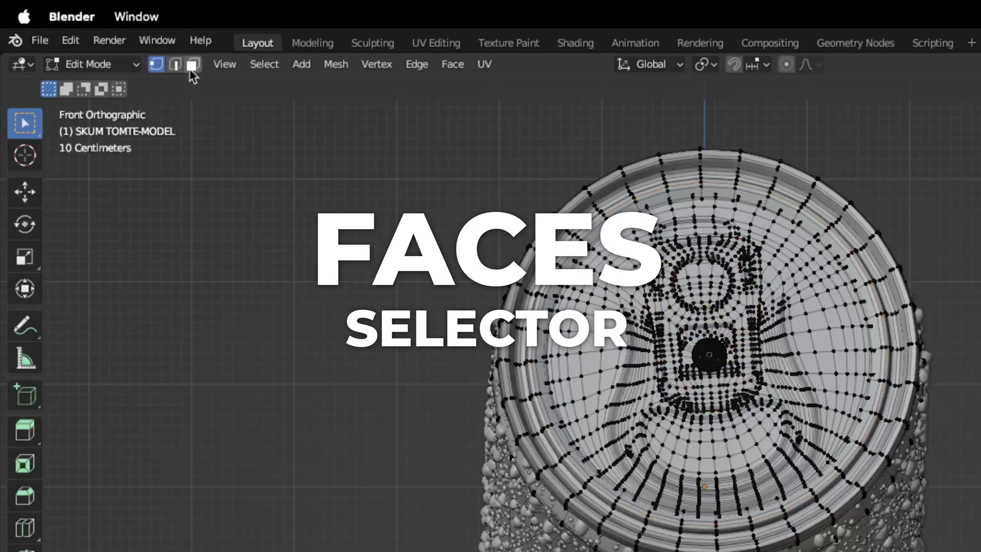
{"action": "left_click", "coordinate": [128, 24]}
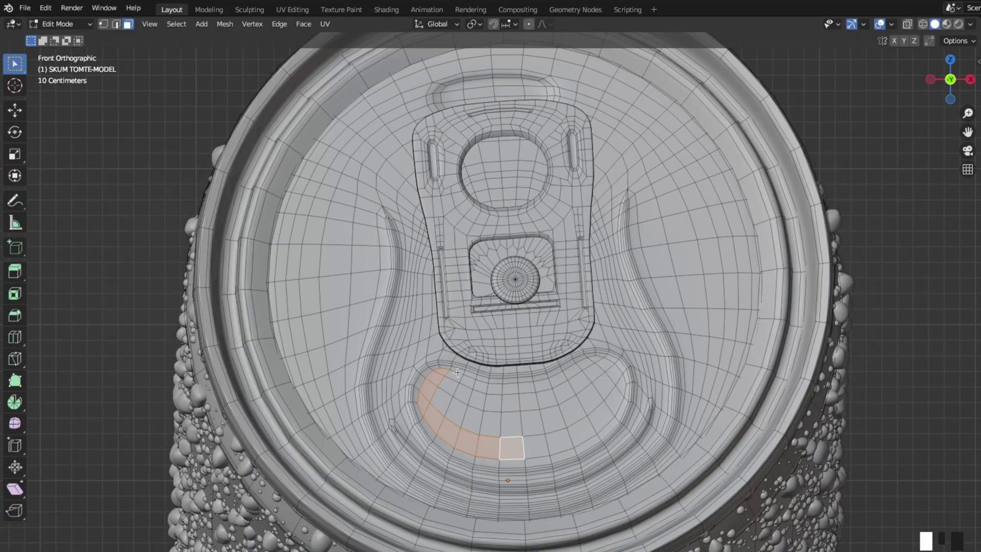
{"action": "left_click", "coordinate": [492, 391], "text": "ctrl"}
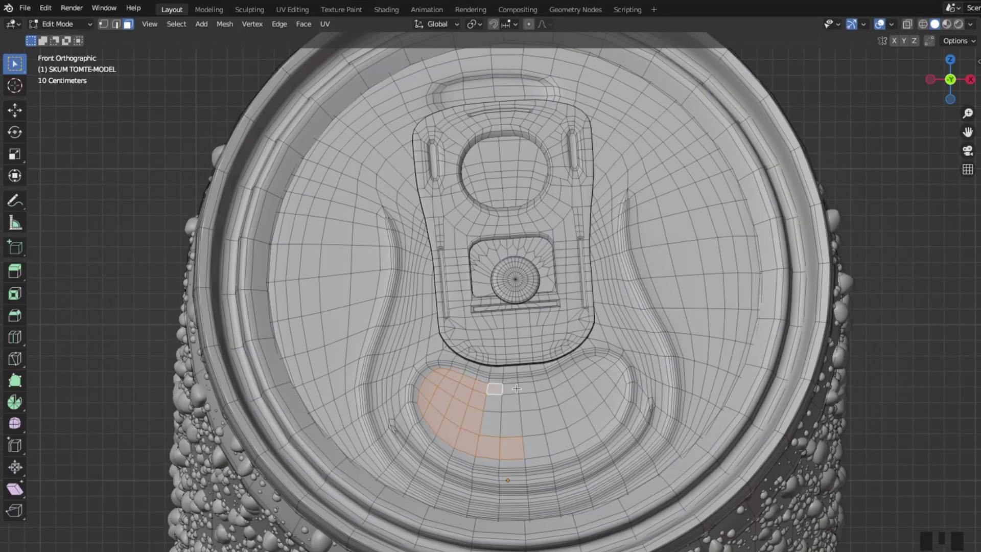
{"action": "left_click", "coordinate": [560, 441], "text": "ctrl"}
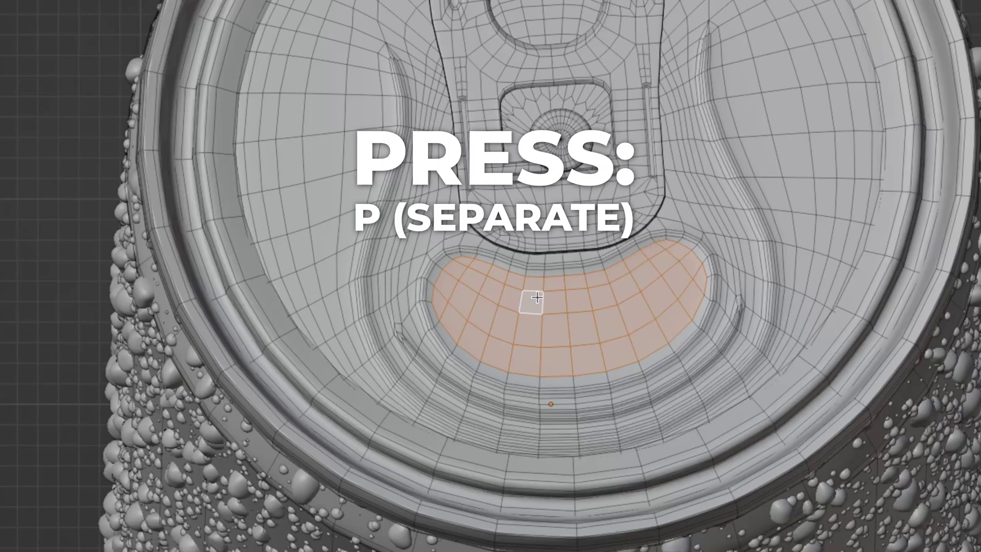
{"action": "key", "text": "p"}
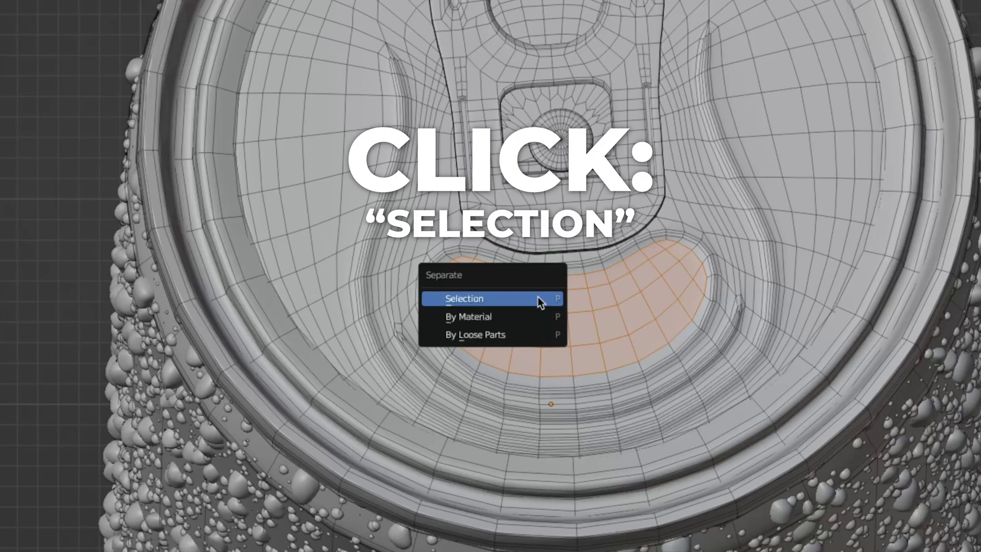
{"action": "left_click", "coordinate": [539, 298]}
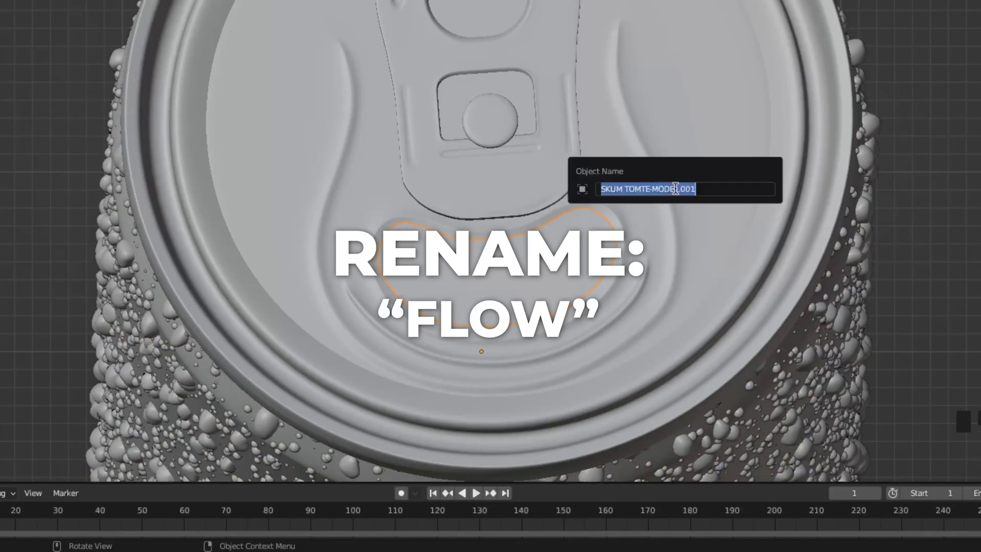
Step: Rename the separated opening object as FLOW
{"action": "type", "text": "FLO"}
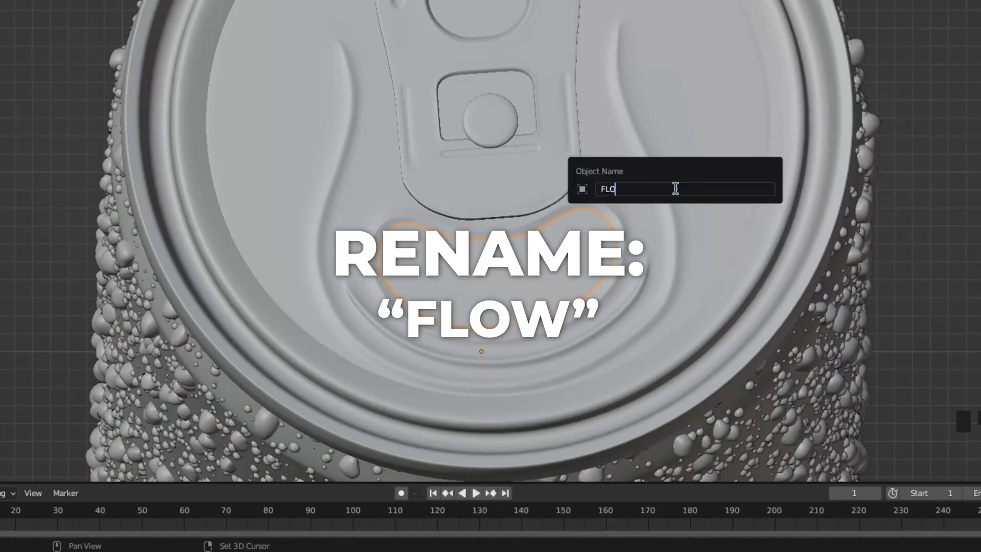
{"action": "type", "text": "W"}
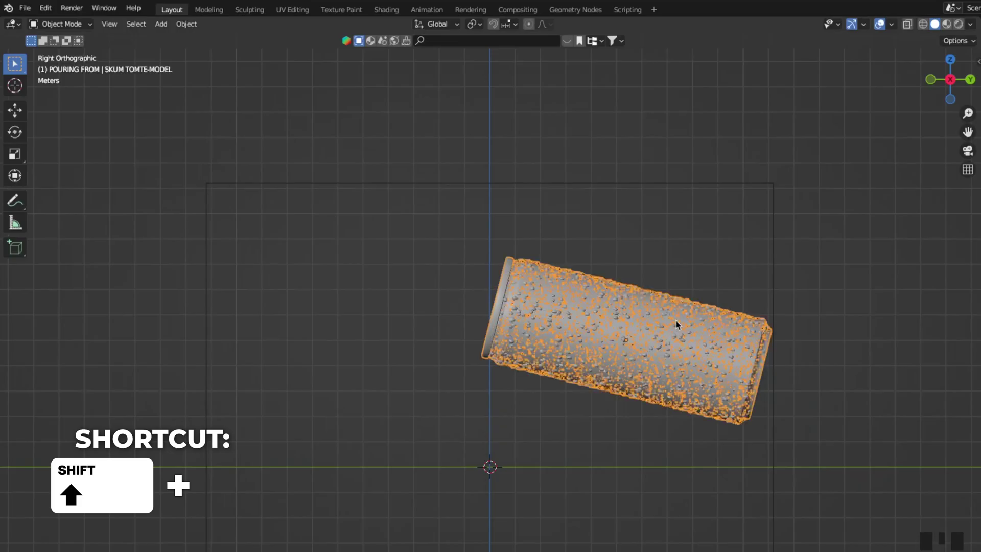
Step: Rotate the can together with FLOW by about -29° so the lid tilts downward, and raise them slightly along Z
{"action": "key", "text": "shift+d"}
{"action": "key", "text": "r"}
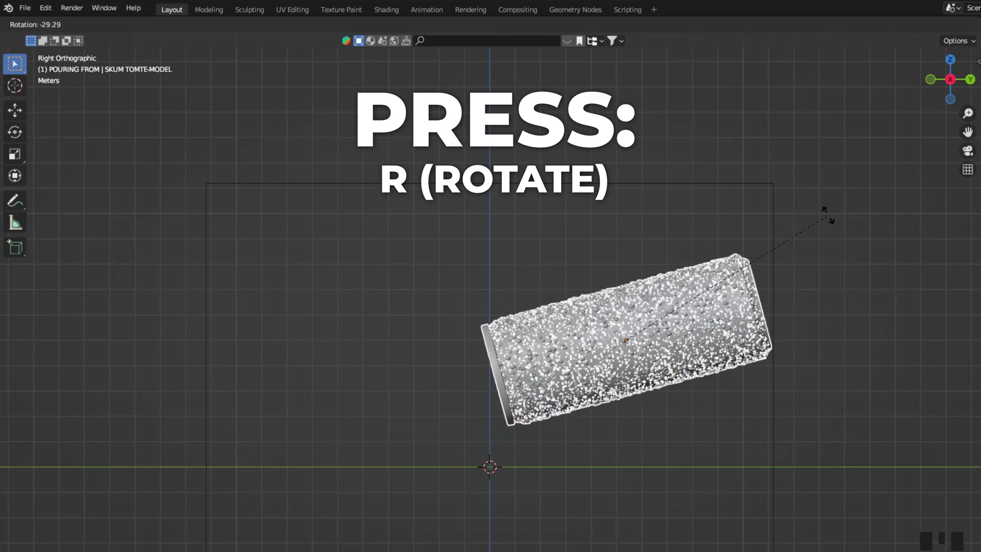
{"action": "left_click", "coordinate": [828, 215]}
{"action": "key", "text": "g"}
{"action": "key", "text": "z"}
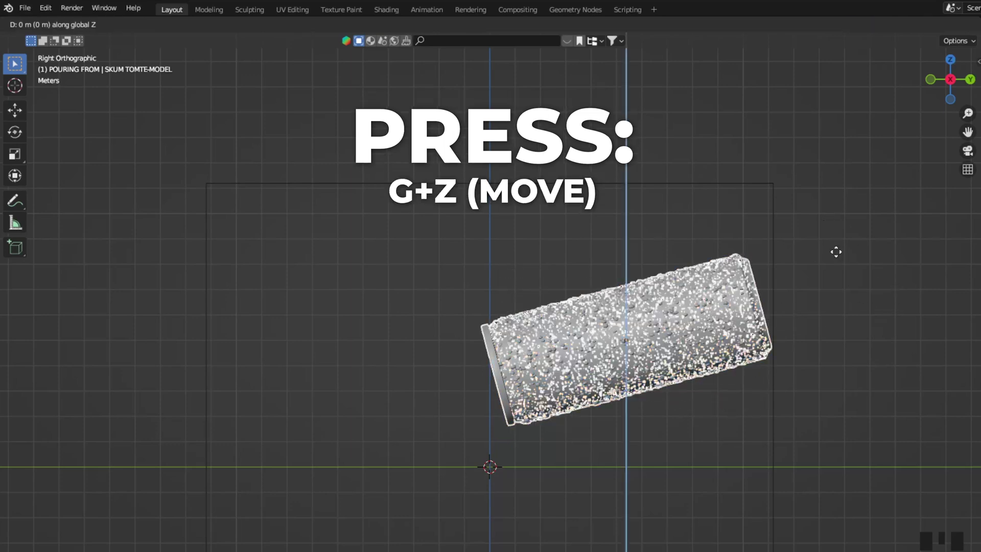
{"action": "left_click", "coordinate": [837, 237]}
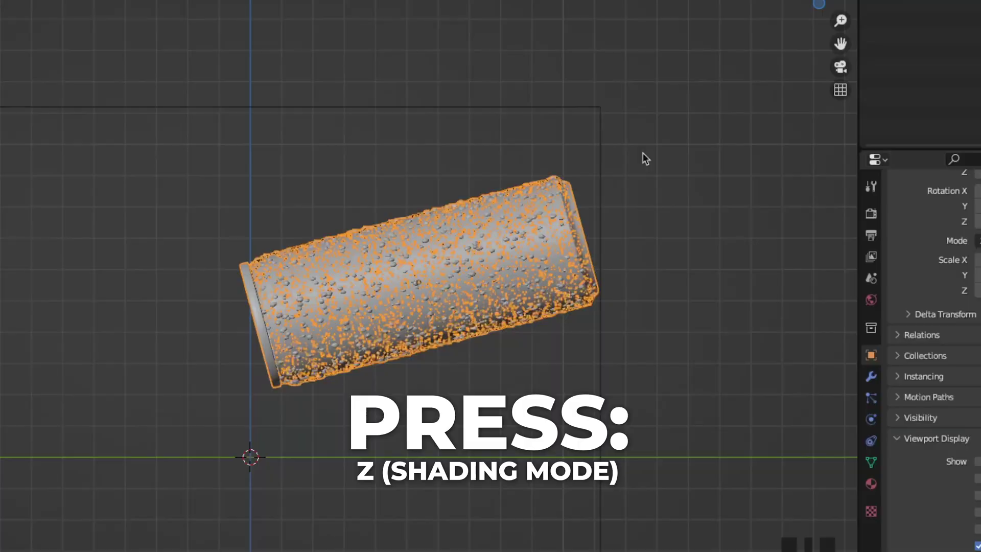
Step: Set the viewport shading to Wireframe and move the FLOW object along its local Z axis into the can
{"action": "key", "text": "z"}
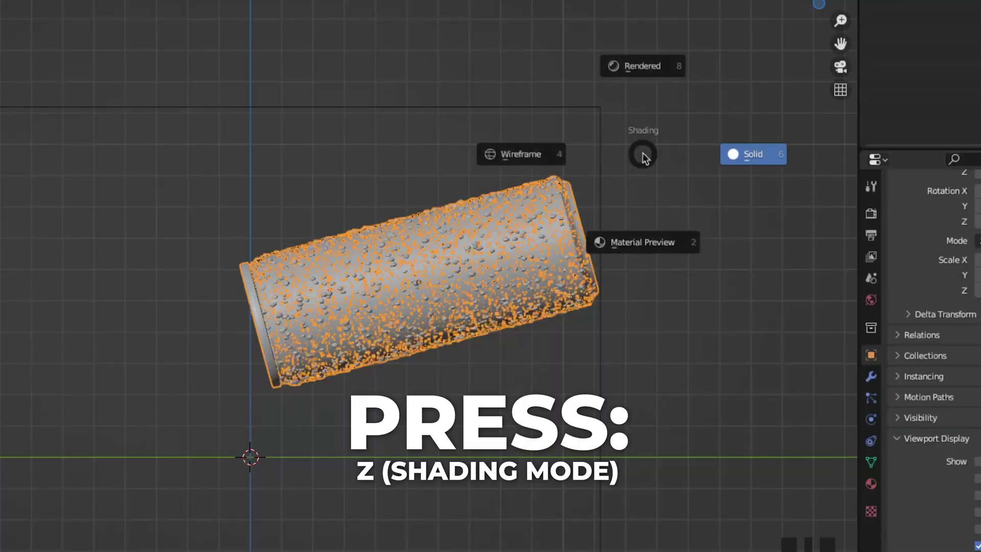
{"action": "left_click", "coordinate": [591, 154]}
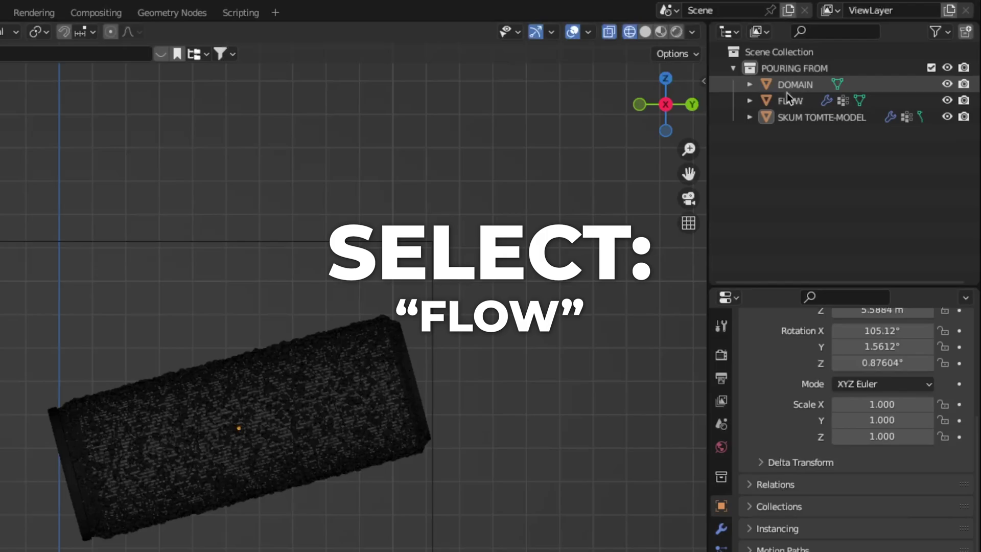
{"action": "left_click", "coordinate": [787, 95]}
{"action": "key", "text": "g"}
{"action": "key", "text": "z"}
{"action": "key", "text": "z"}
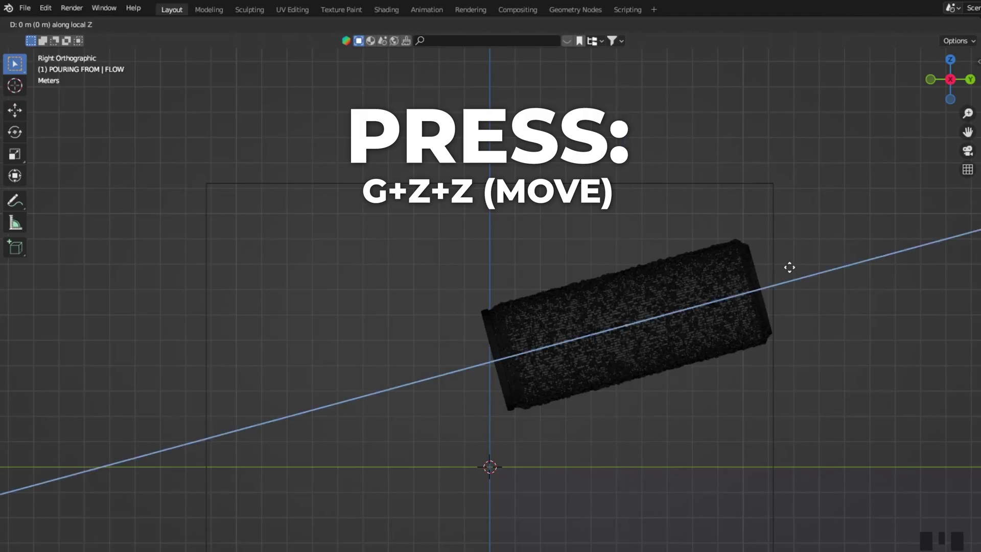
{"action": "left_click", "coordinate": [833, 261]}
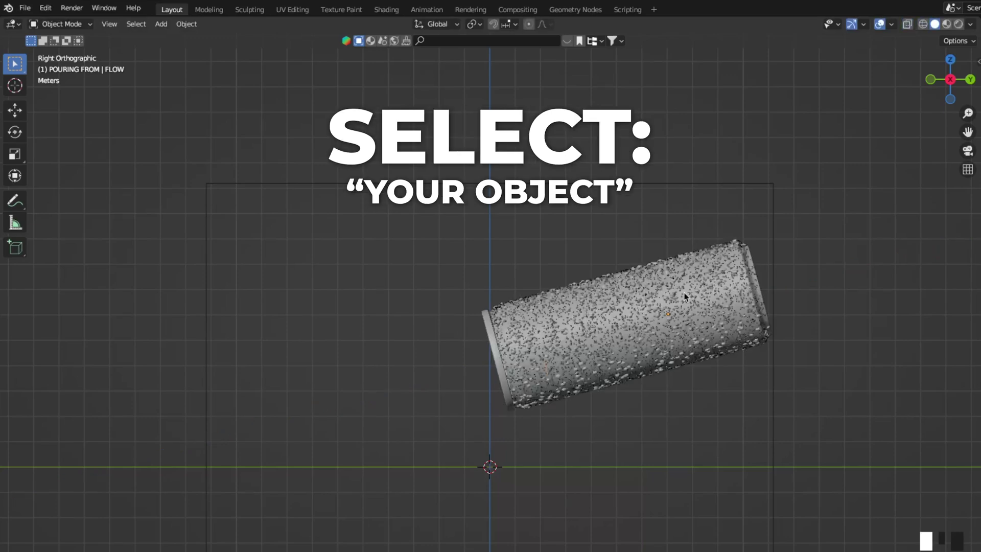
Step: Separate the can lid's linked top plate faces into their own object in Edit Mode and rename it CAN-TOP
{"action": "left_click", "coordinate": [686, 296]}
{"action": "key", "text": "KP_1"}
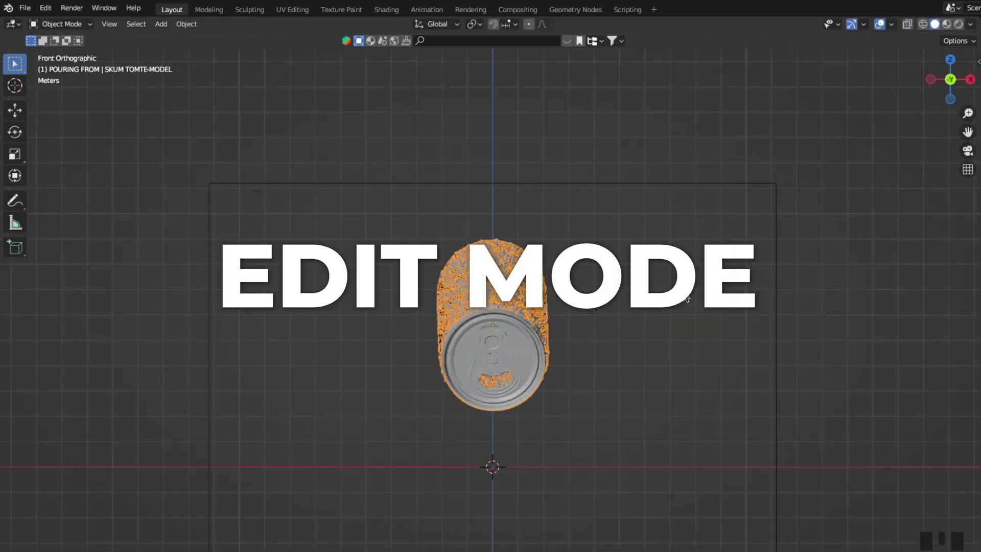
{"action": "key", "text": "Tab"}
{"action": "left_click", "coordinate": [571, 321]}
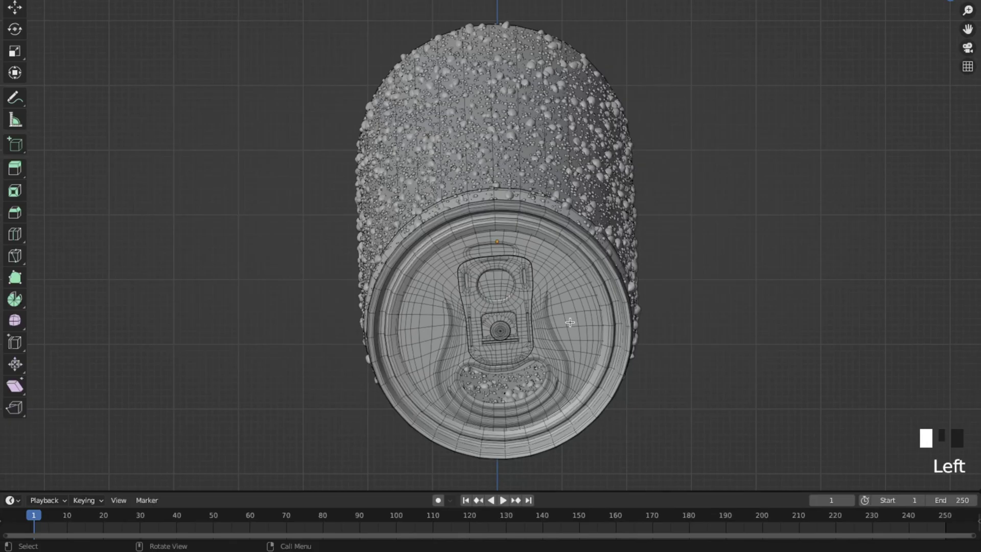
{"action": "left_click", "coordinate": [570, 322]}
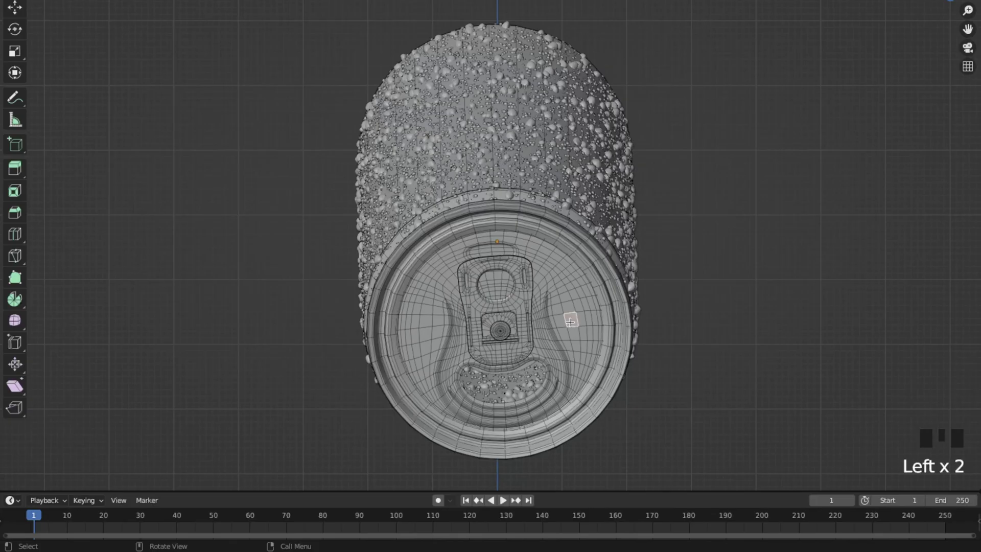
{"action": "key", "text": "l"}
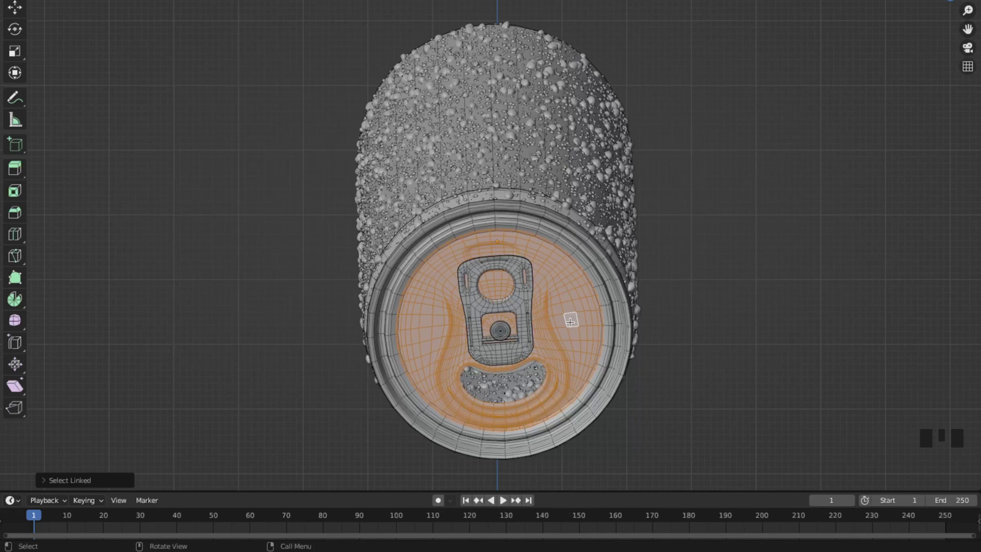
{"action": "key", "text": "p"}
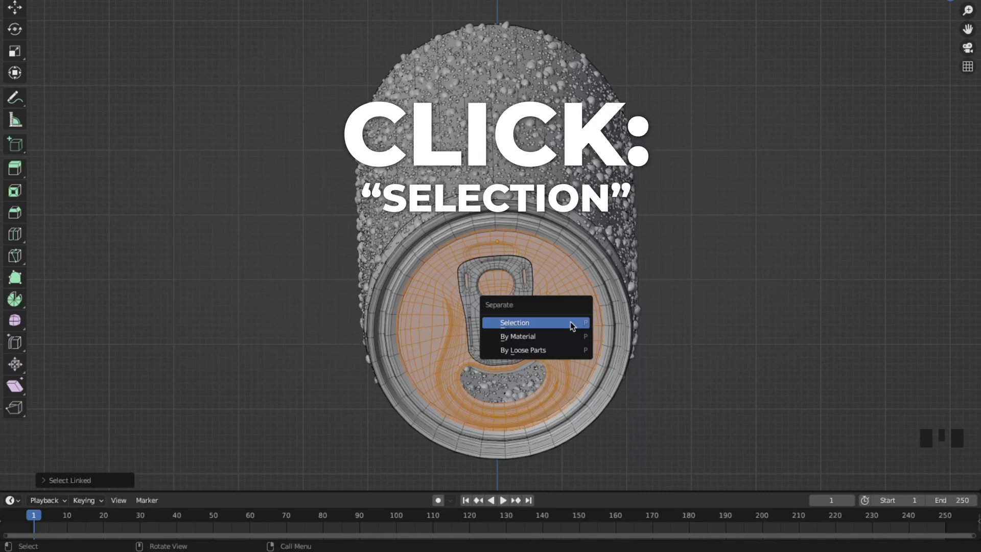
{"action": "left_click", "coordinate": [572, 324]}
{"action": "key", "text": "F2"}
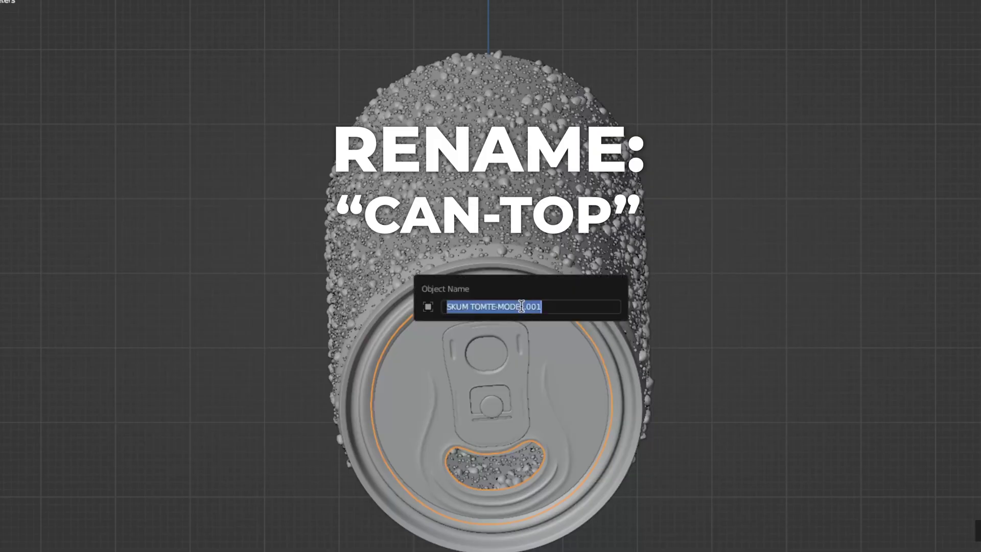
{"action": "type", "text": "CAN-TOP"}
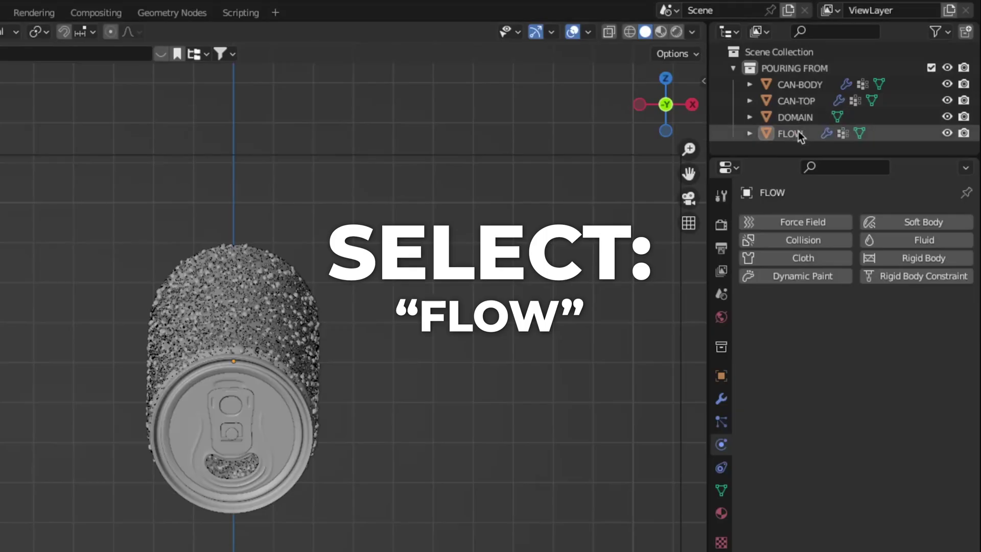
Step: Add Fluid physics to FLOW with Type Flow, Flow Type Liquid and Flow Behavior Inflow
{"action": "left_click", "coordinate": [801, 136]}
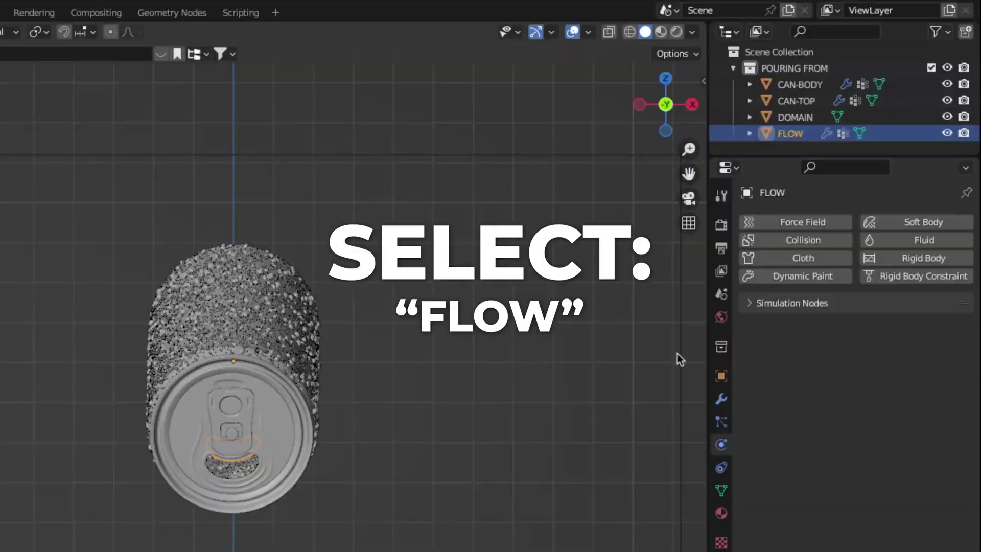
{"action": "left_click", "coordinate": [905, 240]}
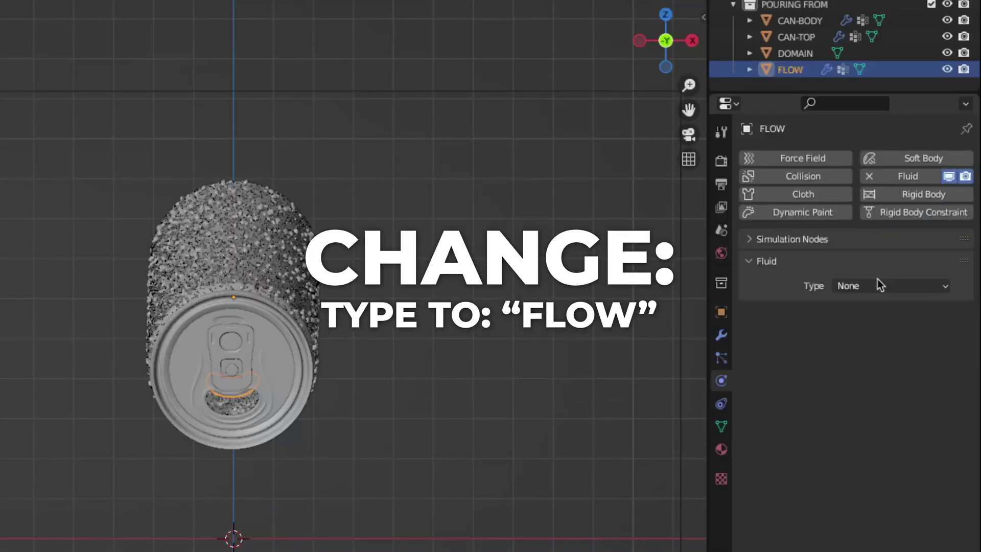
{"action": "left_click", "coordinate": [878, 346]}
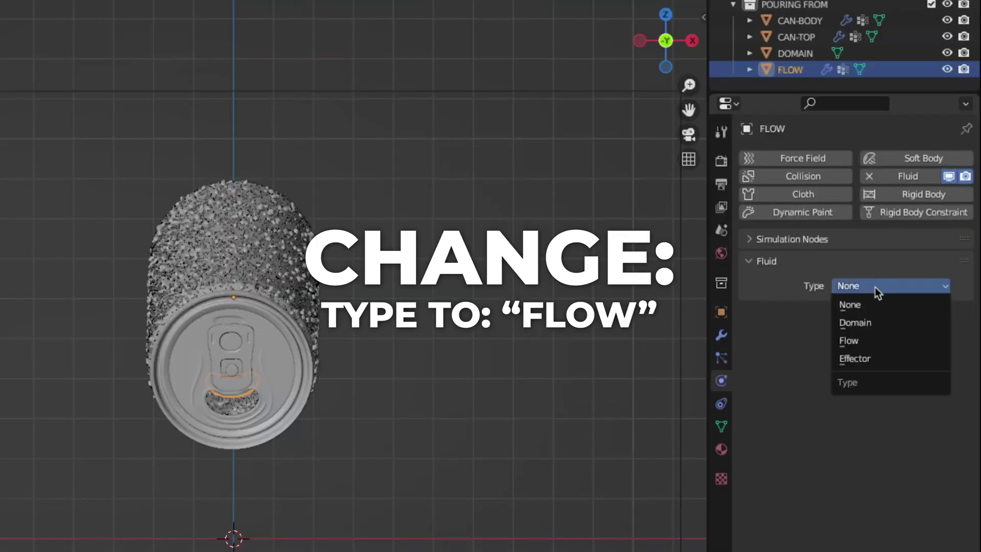
{"action": "left_click", "coordinate": [866, 397]}
{"action": "left_click", "coordinate": [866, 336]}
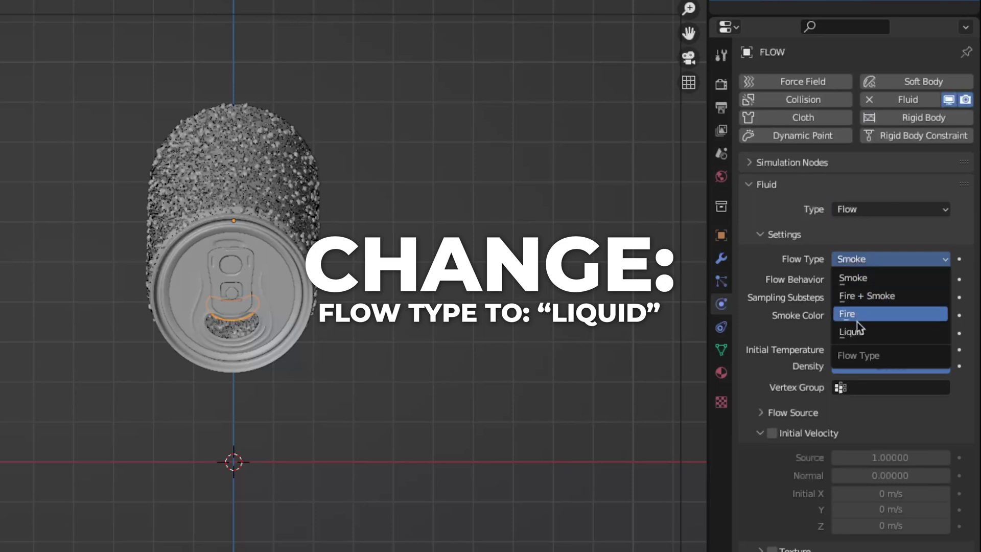
{"action": "left_click", "coordinate": [856, 330]}
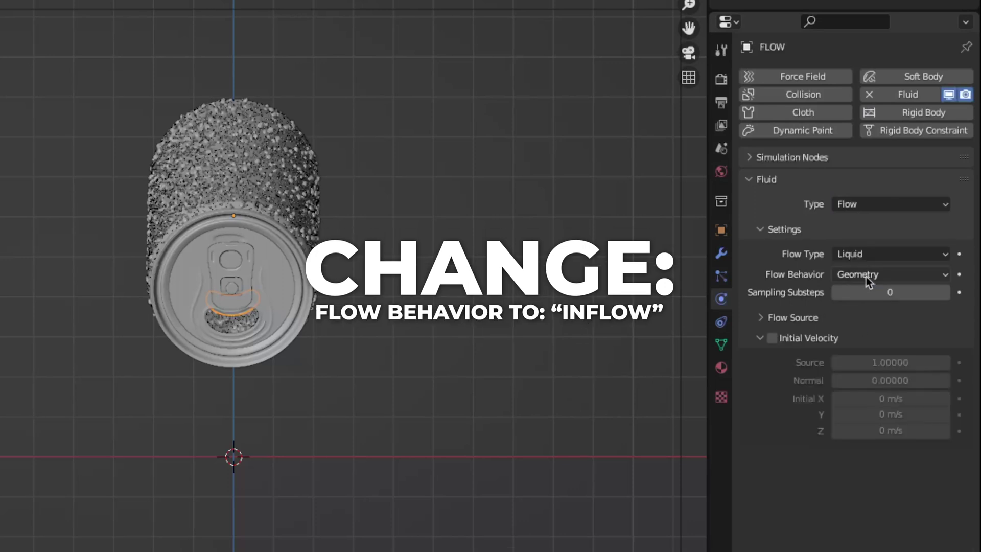
{"action": "left_click", "coordinate": [866, 277]}
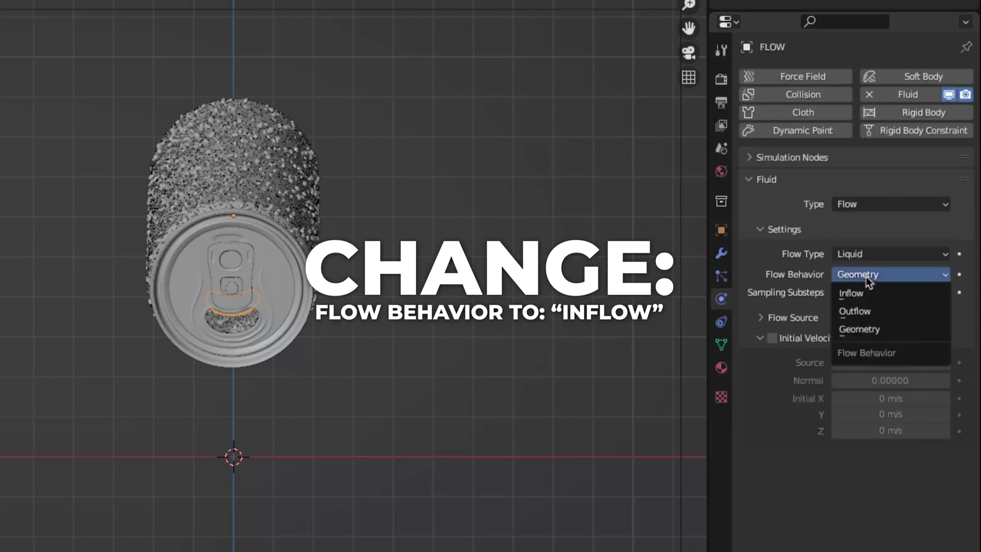
{"action": "left_click", "coordinate": [864, 290]}
Step: Keyframe FLOW's Use Flow setting as enabled at frame 70 and disabled at frame 71
{"action": "double_click", "coordinate": [588, 476]}
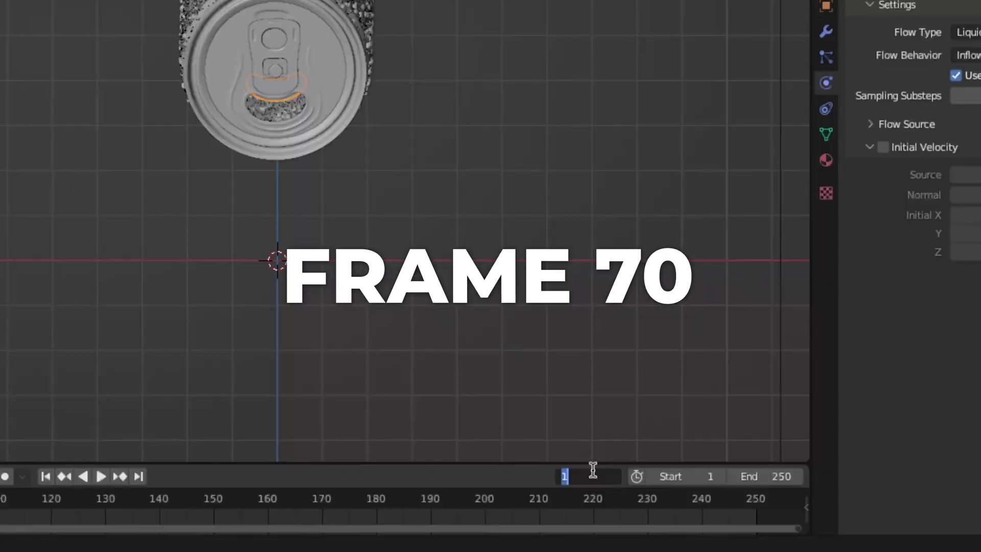
{"action": "type", "text": "70"}
{"action": "key", "text": "Return"}
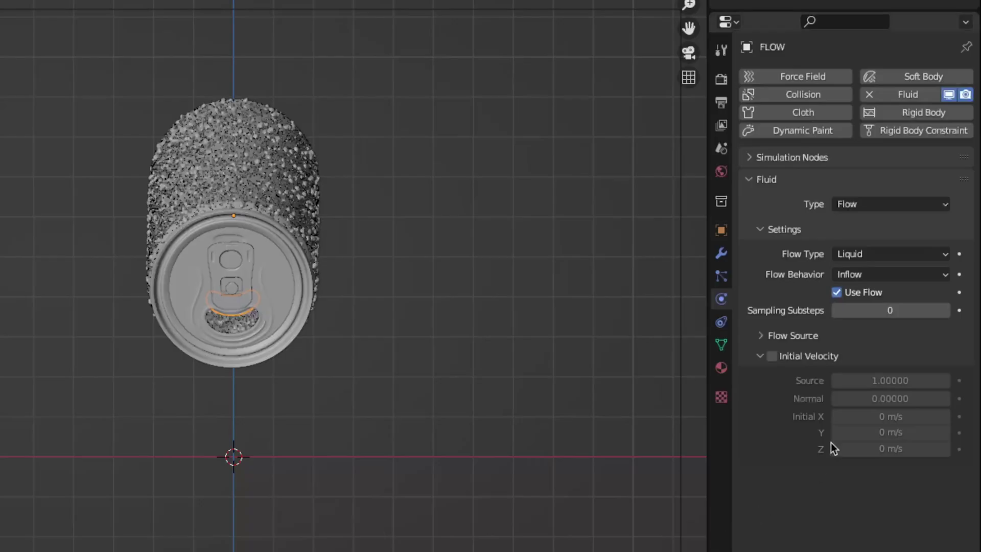
{"action": "left_click", "coordinate": [959, 292]}
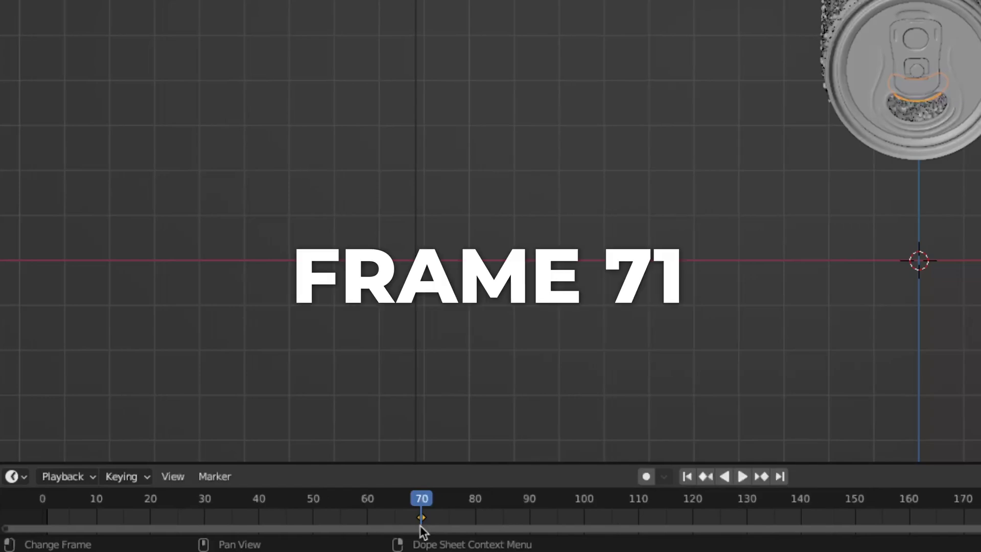
{"action": "key", "text": "Right"}
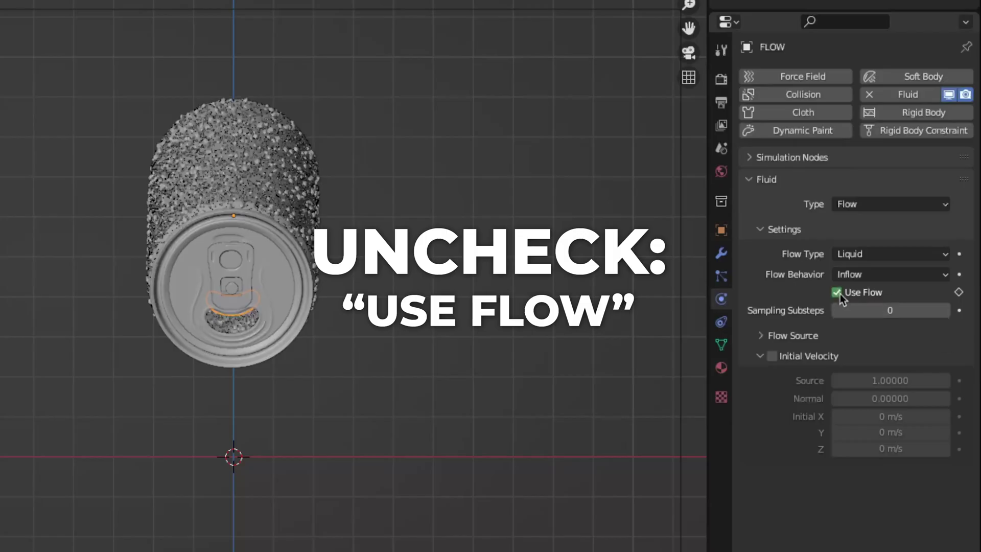
{"action": "left_click", "coordinate": [959, 292]}
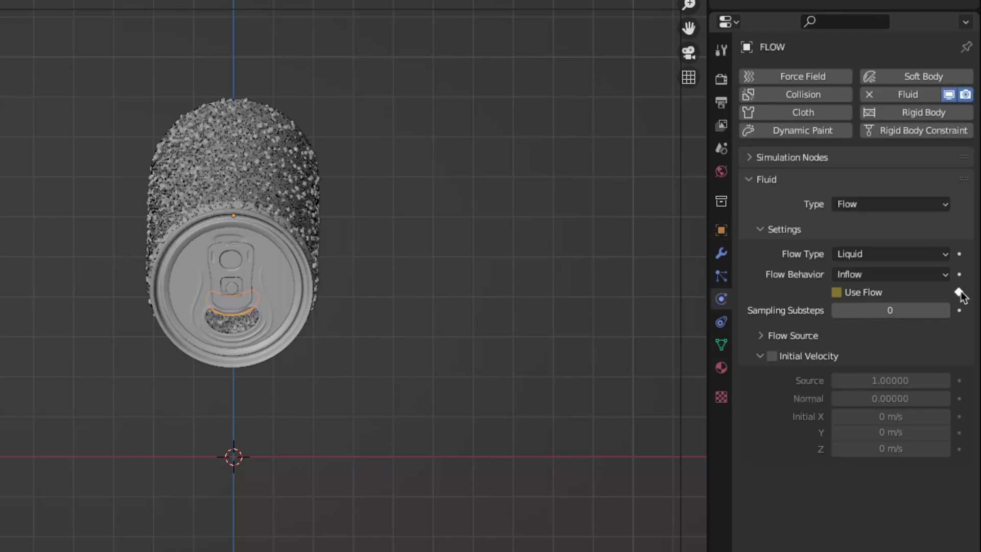
Step: Set the Surface Emission in FLOW's Flow Source settings to 7
{"action": "left_click", "coordinate": [775, 289]}
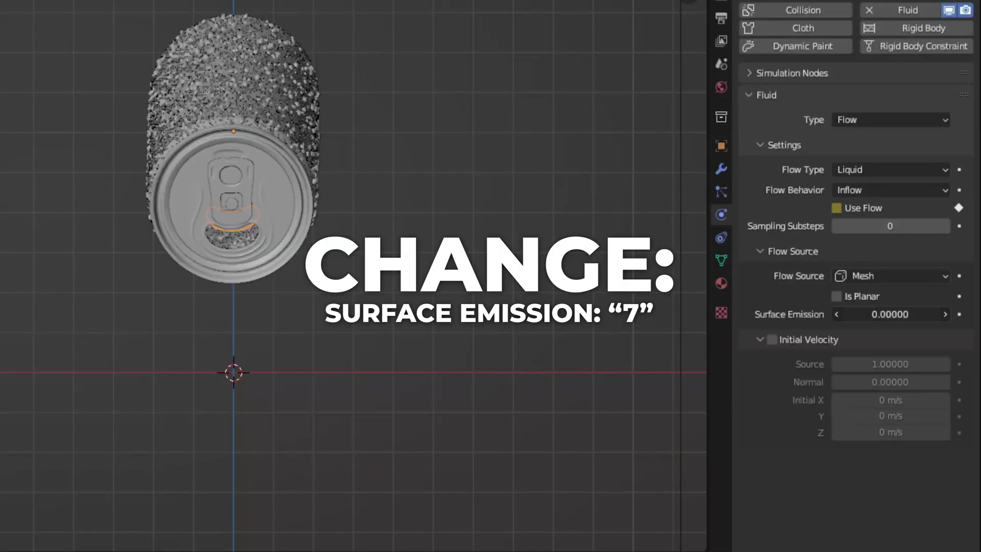
{"action": "left_click", "coordinate": [866, 348]}
{"action": "key", "text": "BackSpace"}
{"action": "type", "text": "7"}
{"action": "key", "text": "Return"}
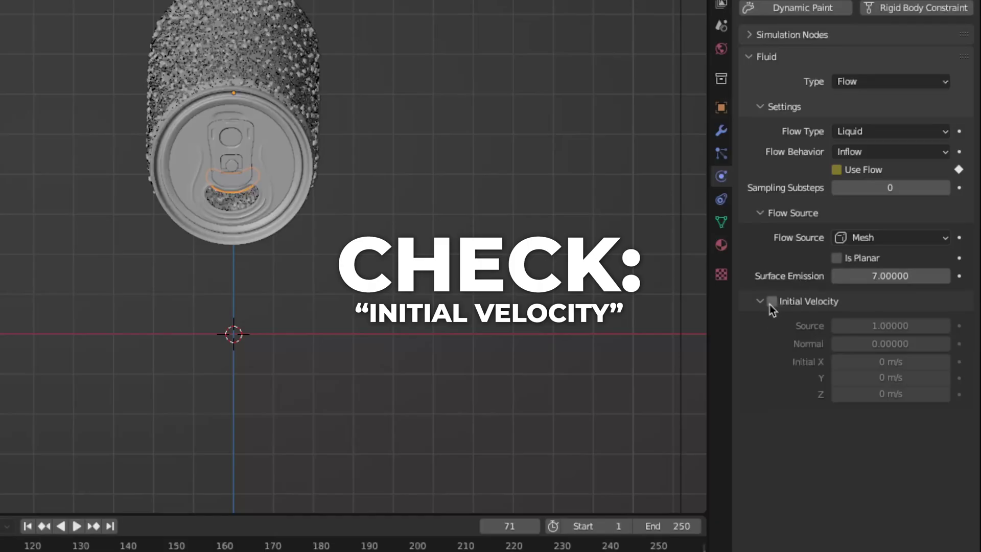
Step: Enable Initial Velocity for FLOW with Normal set to 50 and Initial Y set to -7 m/s
{"action": "left_click", "coordinate": [772, 301]}
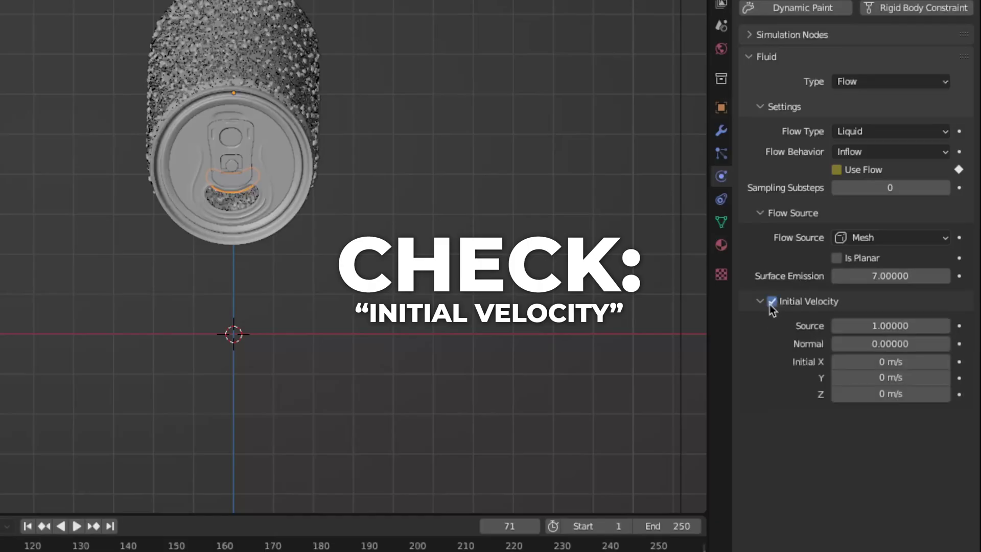
{"action": "left_click", "coordinate": [885, 347]}
{"action": "type", "text": "50"}
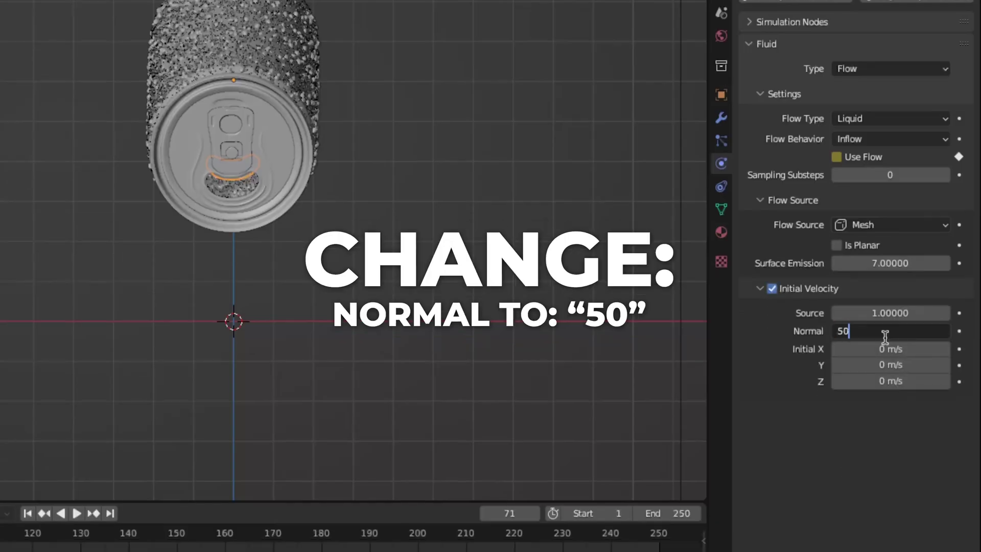
{"action": "key", "text": "Return"}
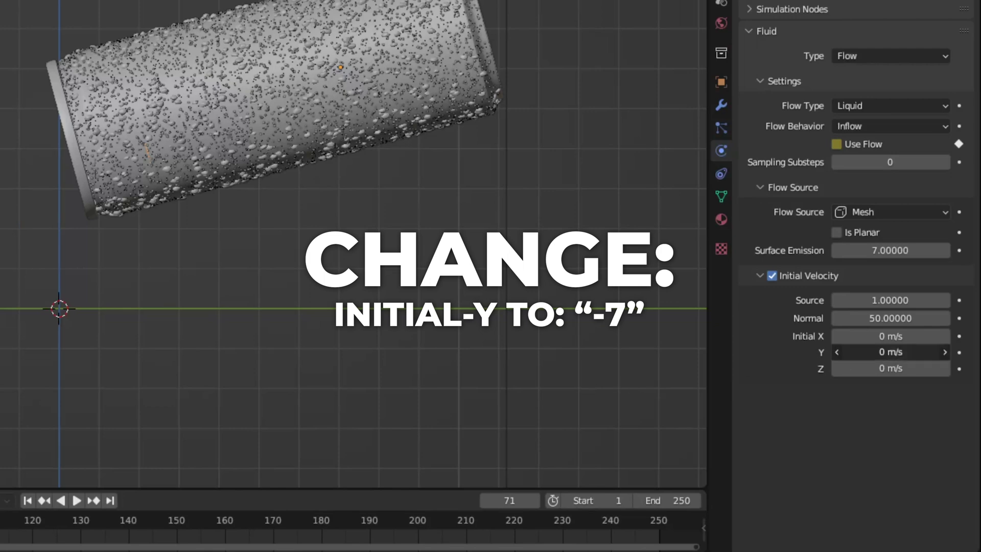
{"action": "left_click", "coordinate": [867, 352]}
{"action": "key", "text": "BackSpace"}
{"action": "type", "text": "-7"}
{"action": "key", "text": "Return"}
Step: Add Fluid physics to CAN-BODY and set its Type to Effector
{"action": "mouse_move", "coordinate": [462, 291]}
{"action": "left_mouse_down"}
{"action": "mouse_move", "coordinate": [292, 339]}
{"action": "mouse_move", "coordinate": [297, 356]}
{"action": "mouse_move", "coordinate": [269, 371]}
{"action": "left_mouse_up"}
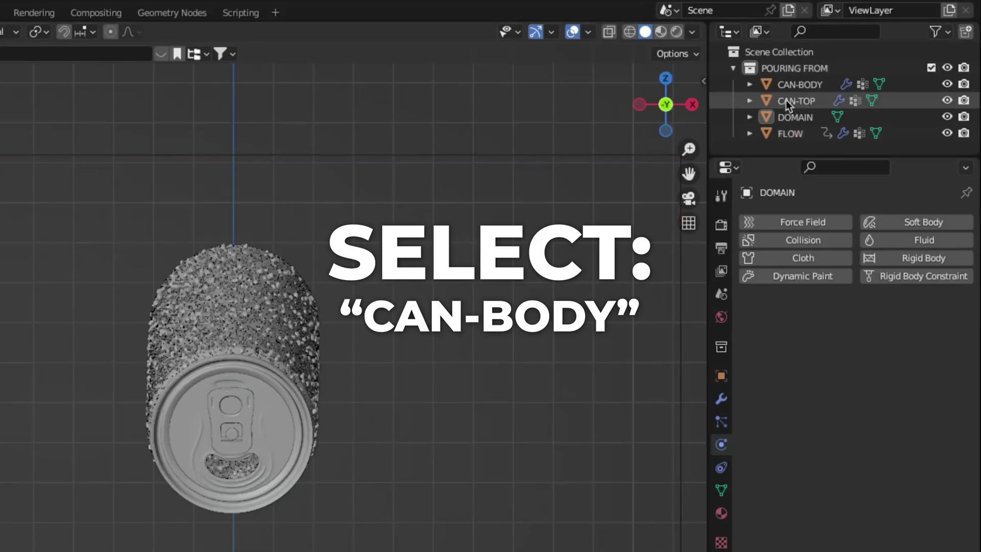
{"action": "left_click", "coordinate": [862, 66]}
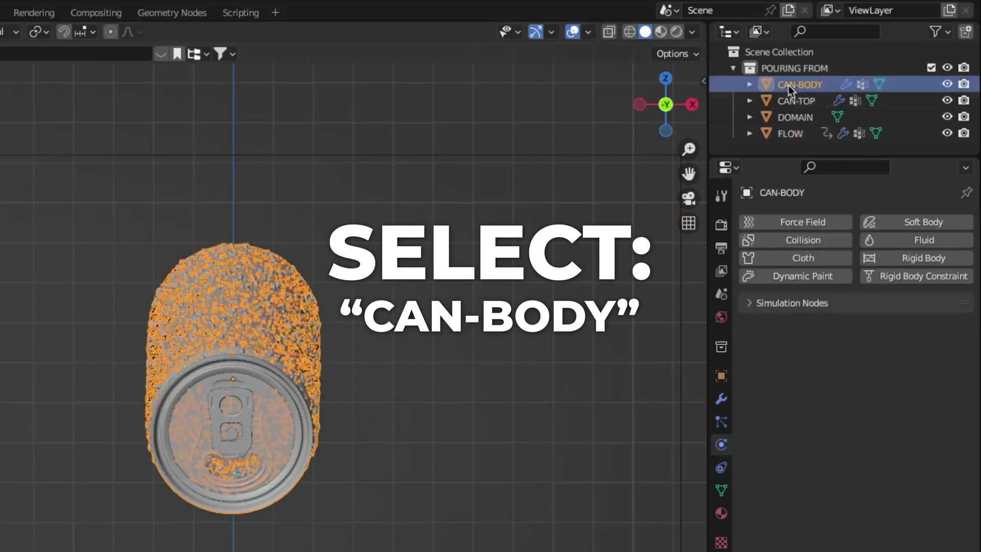
{"action": "left_click", "coordinate": [879, 244]}
{"action": "left_click", "coordinate": [864, 353]}
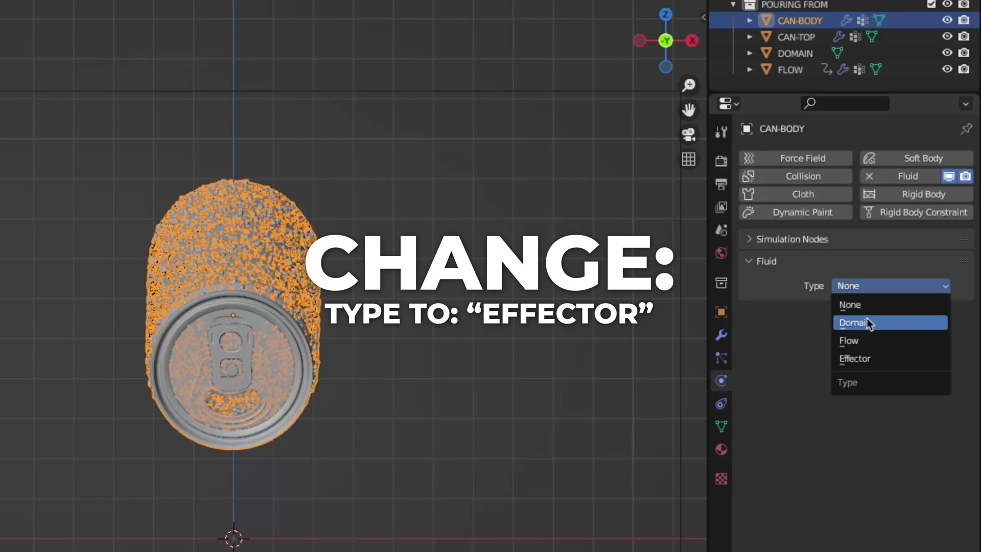
{"action": "left_click", "coordinate": [864, 358]}
Step: Set CAN-BODY's effector Sampling Substeps to 2 and Surface Thickness to 0.7
{"action": "left_click", "coordinate": [876, 330]}
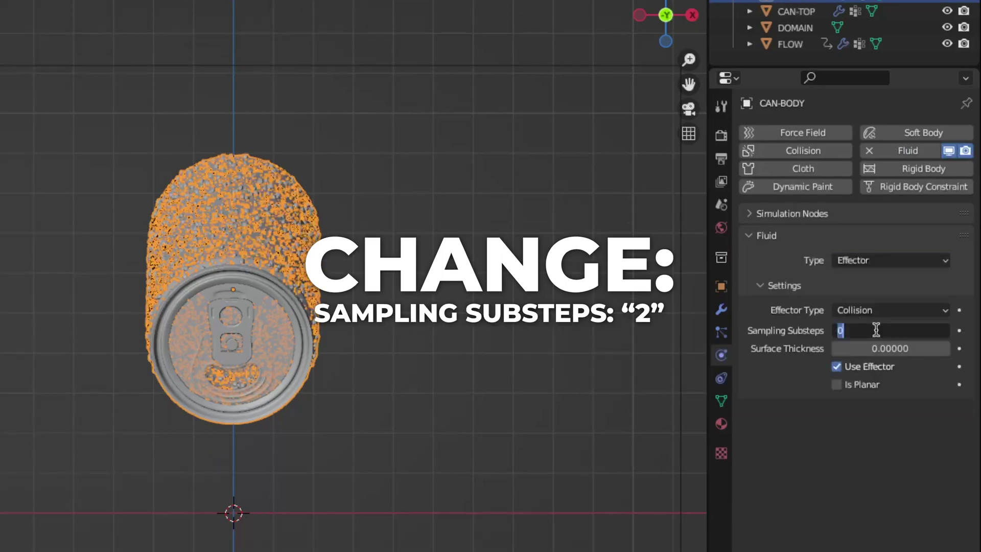
{"action": "type", "text": "2"}
{"action": "key", "text": "Return"}
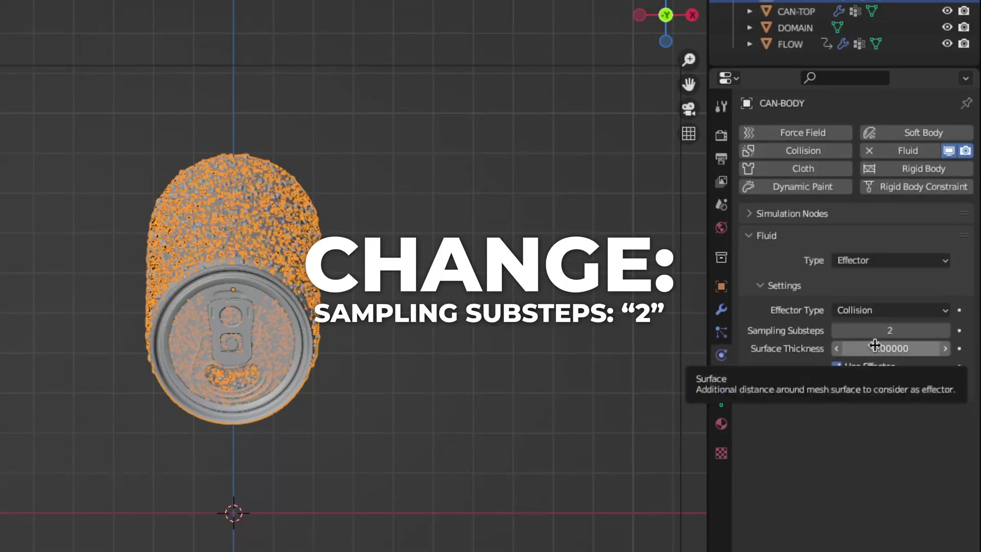
{"action": "left_click", "coordinate": [875, 348]}
{"action": "key", "text": "BackSpace"}
{"action": "type", "text": "0."}
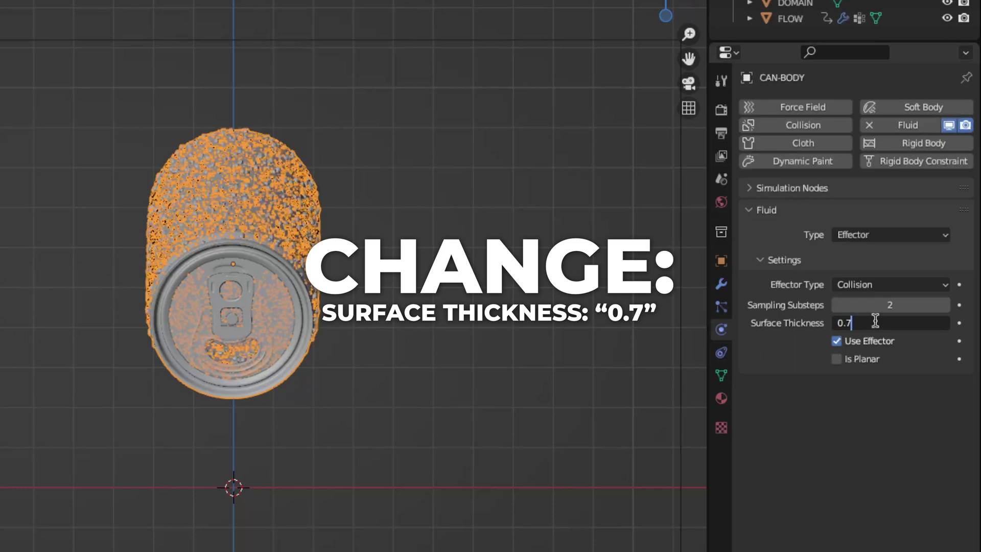
{"action": "type", "text": "7"}
{"action": "key", "text": "Return"}
Step: Add Fluid physics to CAN-TOP as an Effector with a Surface Thickness of 0.5
{"action": "left_click", "coordinate": [789, 100]}
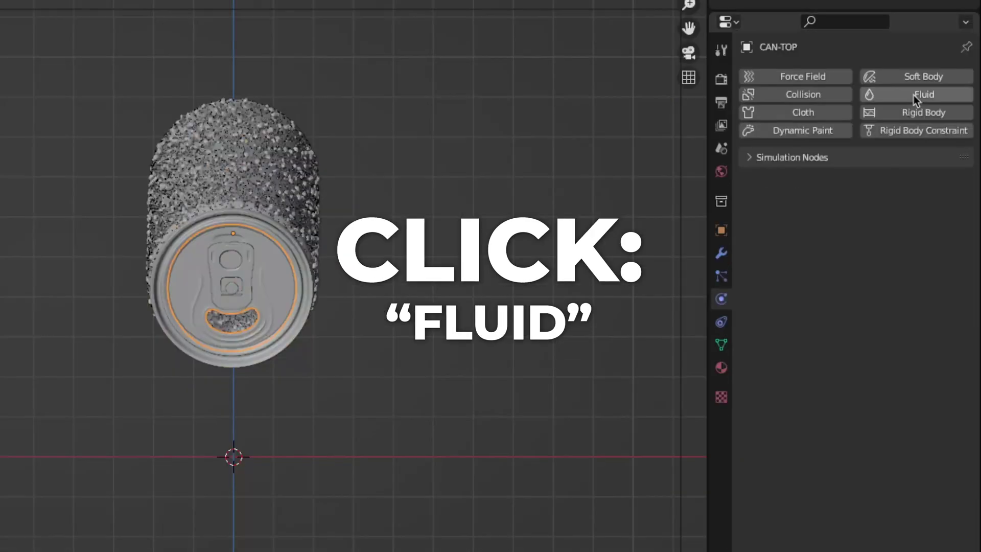
{"action": "left_click", "coordinate": [915, 240]}
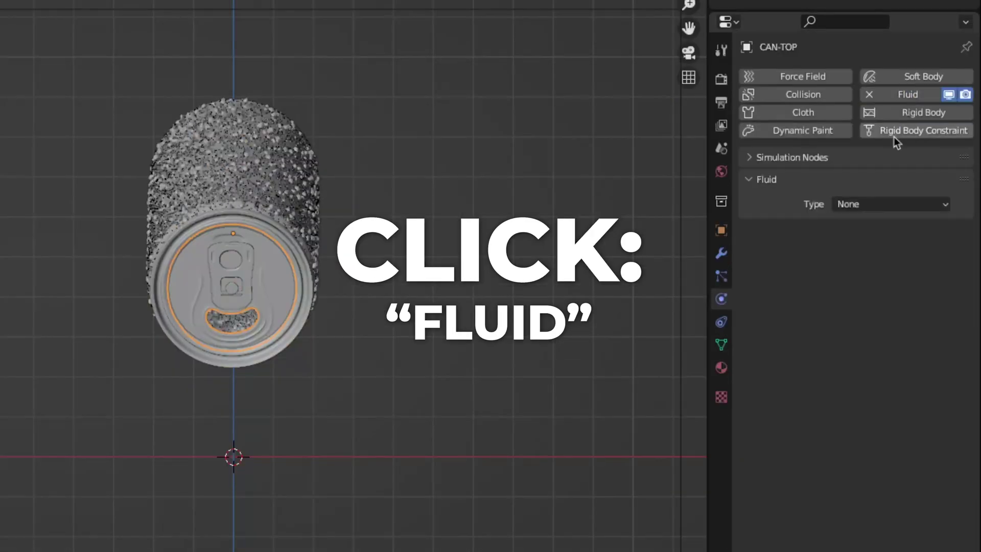
{"action": "left_click", "coordinate": [869, 259]}
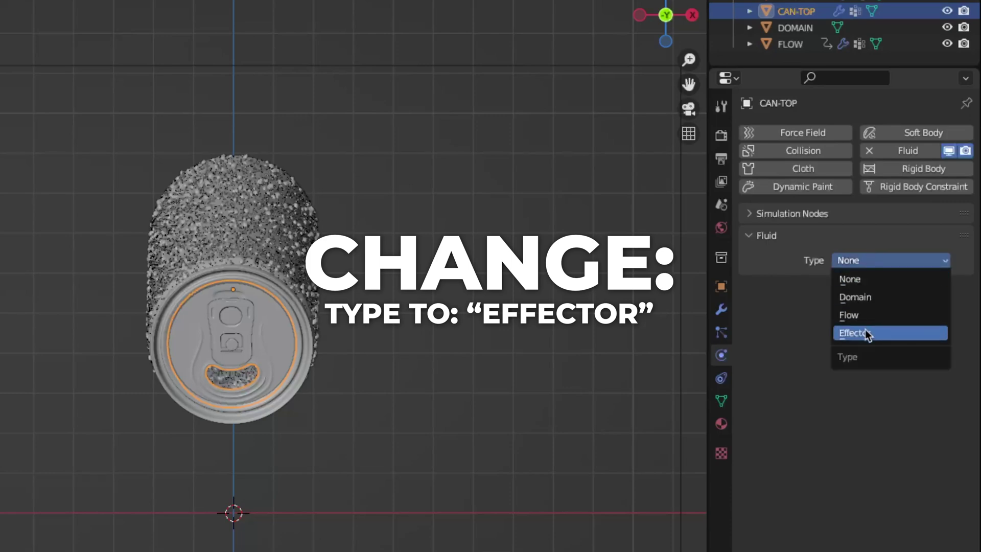
{"action": "left_click", "coordinate": [867, 333]}
{"action": "left_click", "coordinate": [869, 339]}
{"action": "key", "text": "BackSpace"}
{"action": "type", "text": "0"}
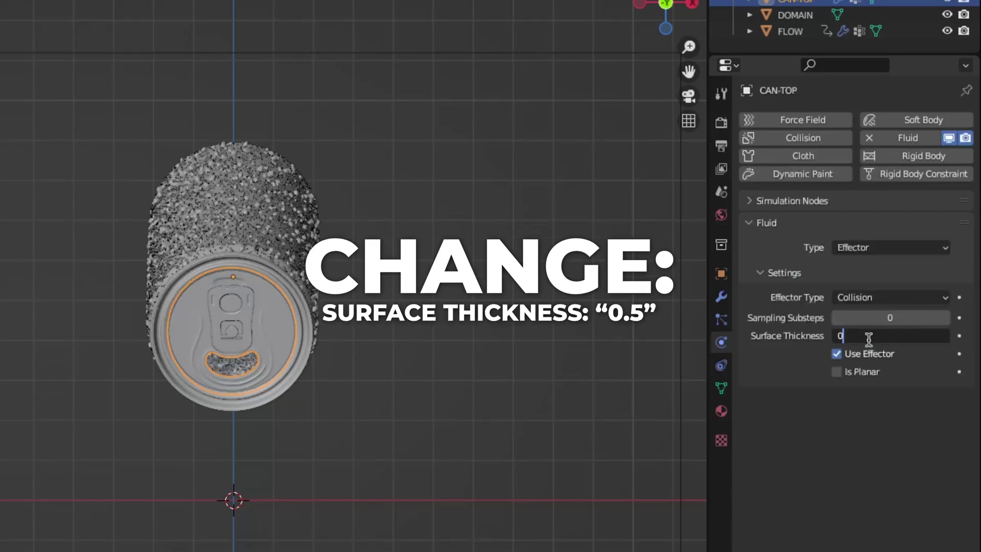
{"action": "type", "text": ".5"}
{"action": "key", "text": "Return"}
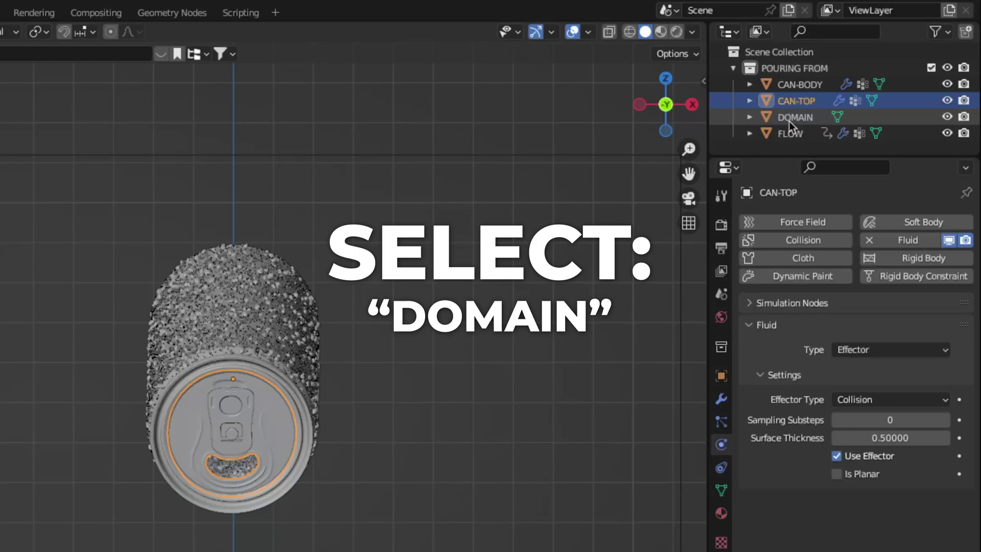
Step: Add Fluid physics to DOMAIN with Type Domain and Domain Type Liquid
{"action": "left_click", "coordinate": [789, 18]}
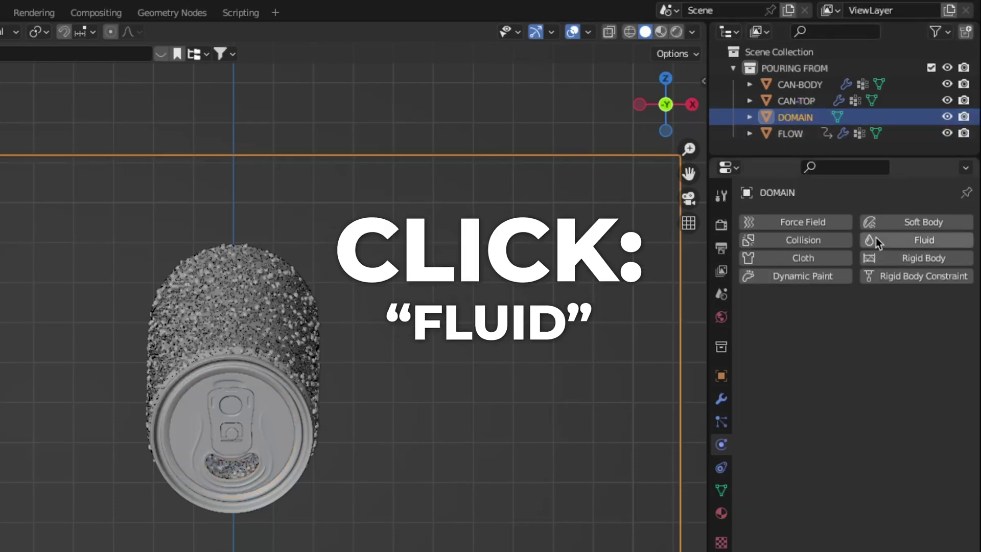
{"action": "left_click", "coordinate": [876, 238]}
{"action": "left_click", "coordinate": [857, 328]}
{"action": "left_click", "coordinate": [863, 326]}
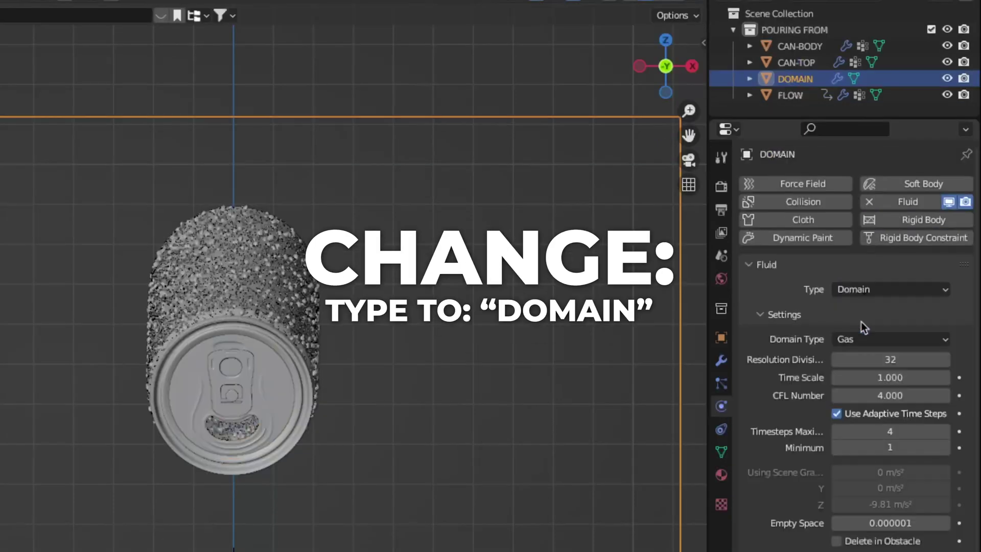
{"action": "left_click", "coordinate": [862, 340]}
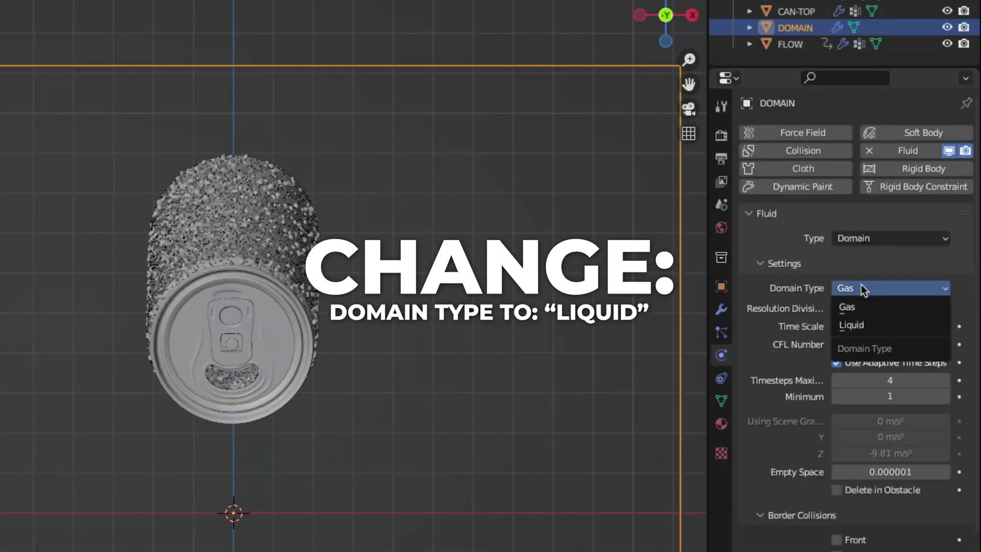
{"action": "left_click", "coordinate": [860, 322]}
Step: Display the DOMAIN object as Wire in the viewport
{"action": "left_click", "coordinate": [721, 232]}
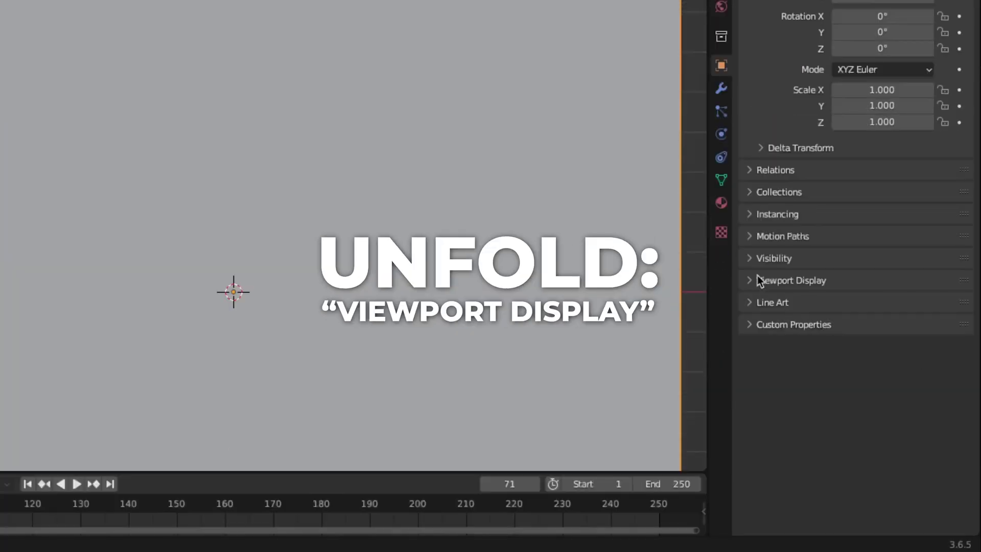
{"action": "left_click", "coordinate": [761, 279]}
{"action": "left_click", "coordinate": [884, 451]}
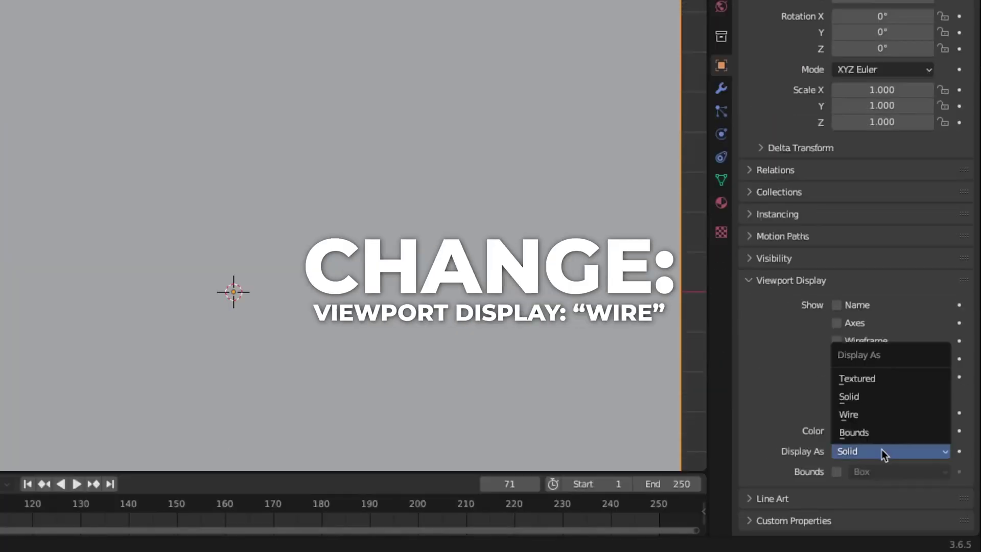
{"action": "left_click", "coordinate": [870, 414]}
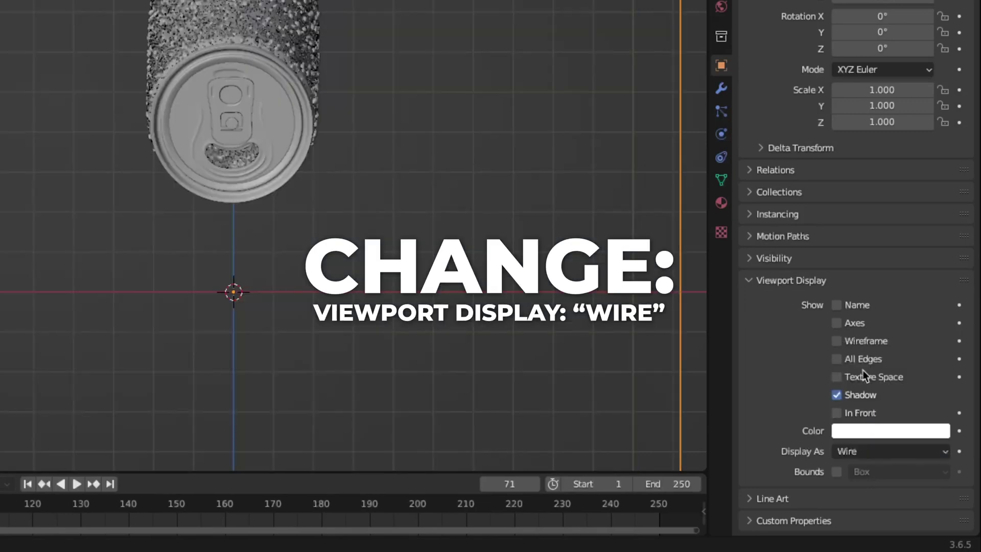
{"action": "right_click", "coordinate": [898, 457]}
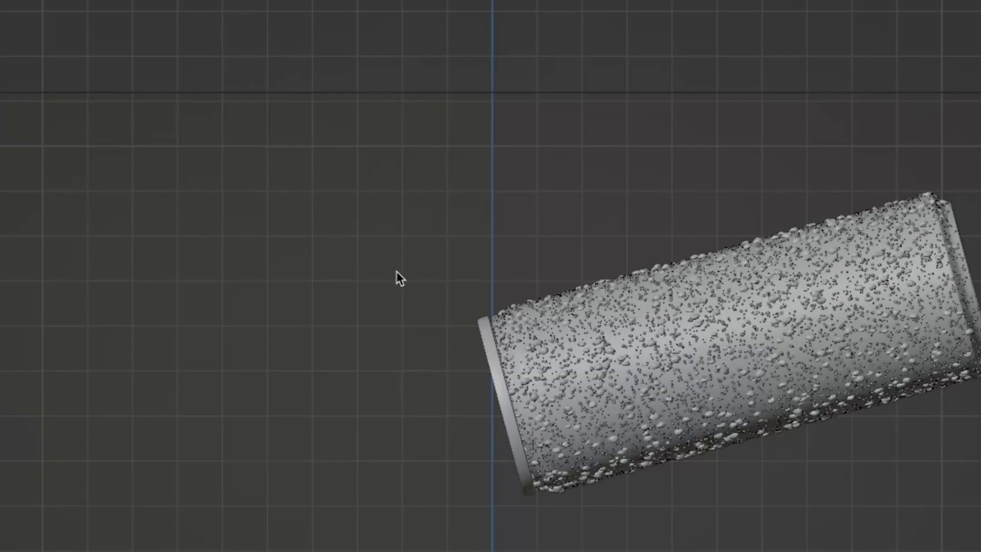
Step: Set DOMAIN's fluid Resolution Divisions to 128
{"action": "key", "text": "j"}
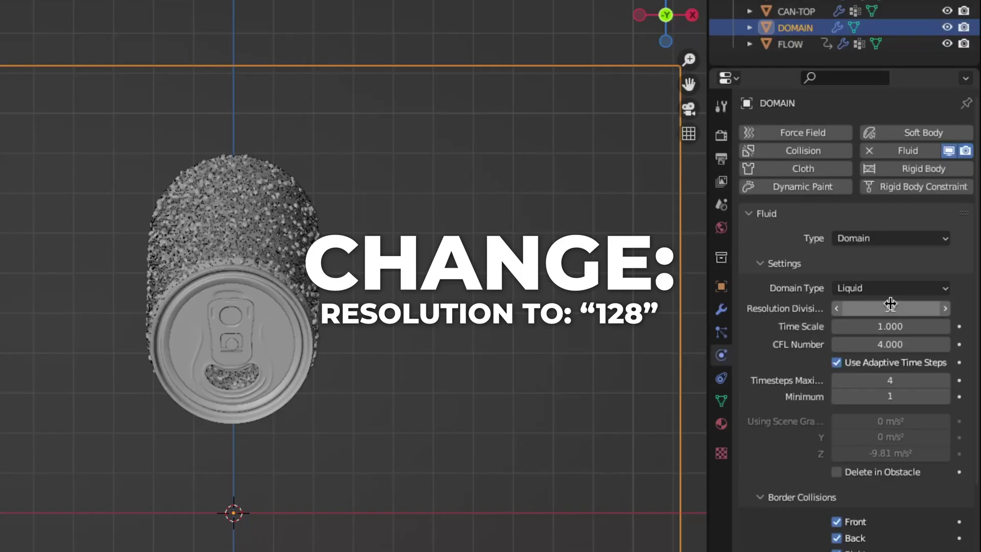
{"action": "double_click", "coordinate": [890, 306]}
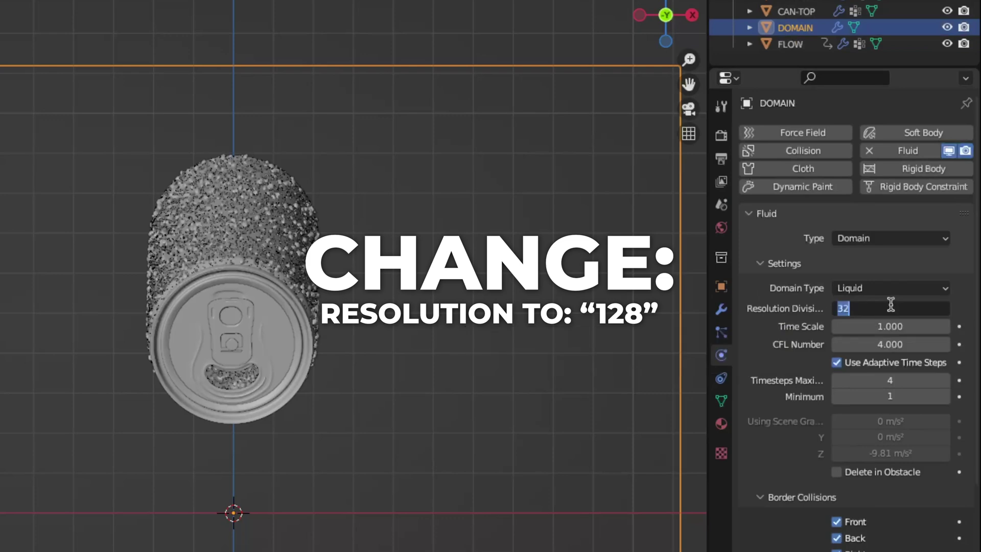
{"action": "type", "text": "128"}
{"action": "key", "text": "Return"}
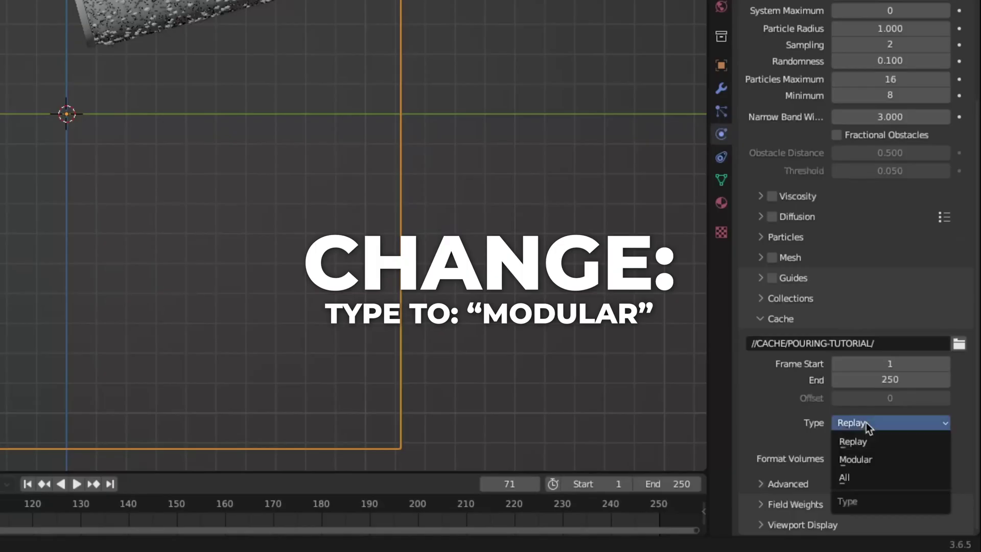
Step: Set DOMAIN's fluid cache Type to Modular and its End frame to 110
{"action": "left_click", "coordinate": [864, 460]}
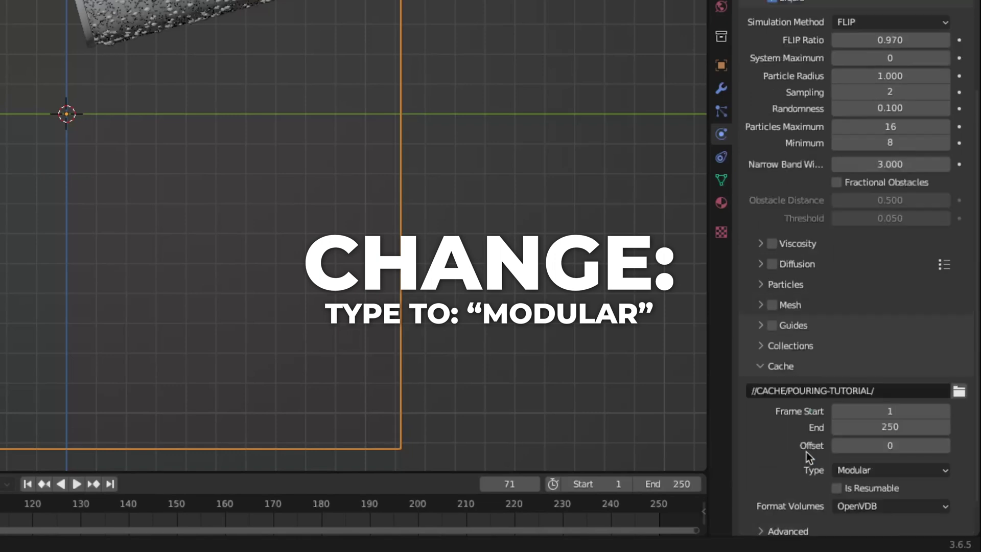
{"action": "left_click", "coordinate": [893, 380]}
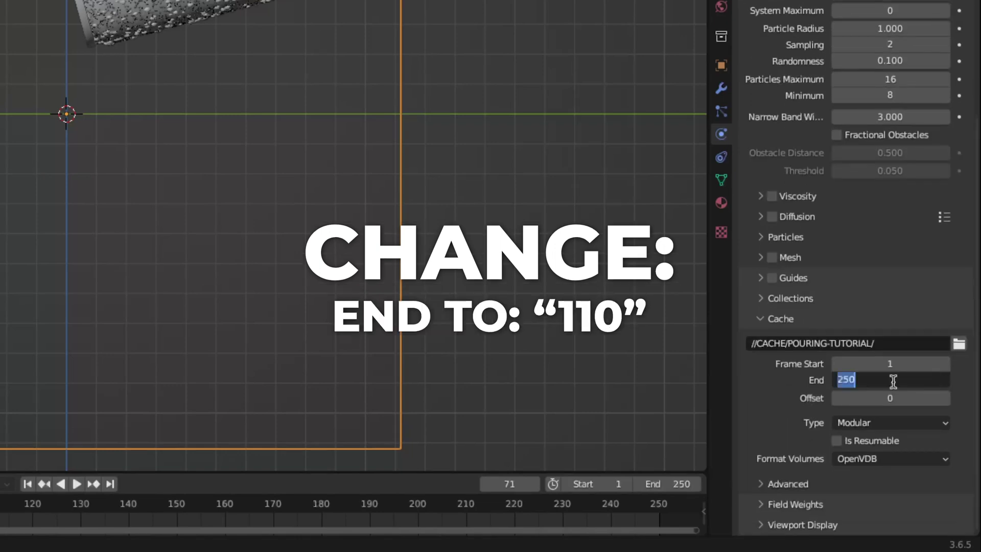
{"action": "type", "text": "110"}
{"action": "key", "text": "Return"}
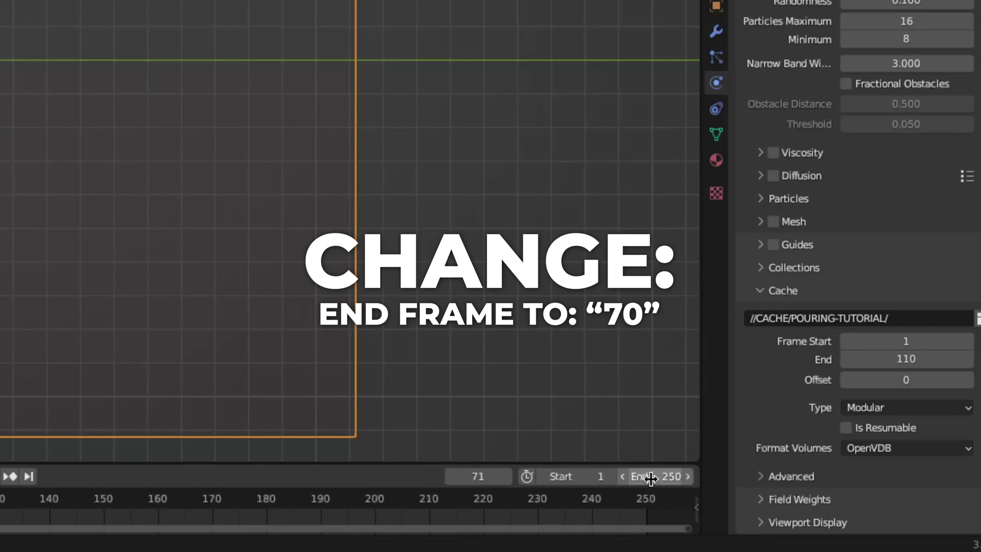
Step: Set the scene's timeline end frame to 110
{"action": "left_click", "coordinate": [664, 485]}
{"action": "type", "text": "110"}
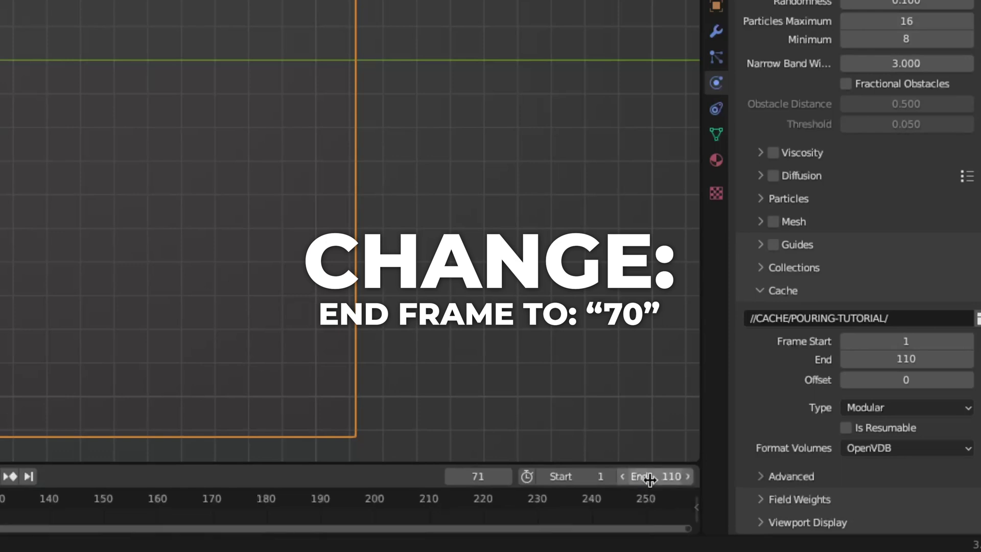
{"action": "key", "text": "Return"}
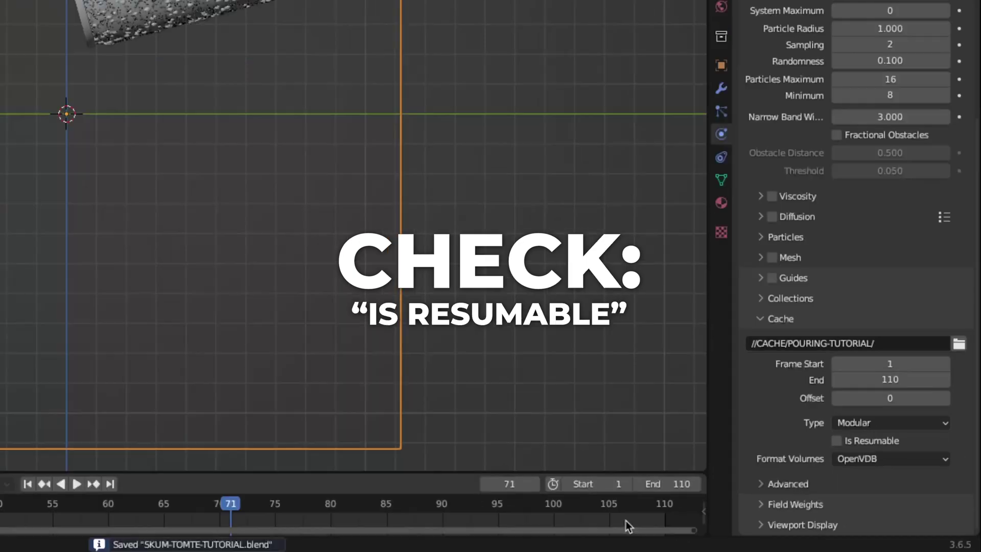
Step: Make DOMAIN's cache resumable with Is Resumable and bake the liquid simulation data
{"action": "left_click", "coordinate": [865, 440]}
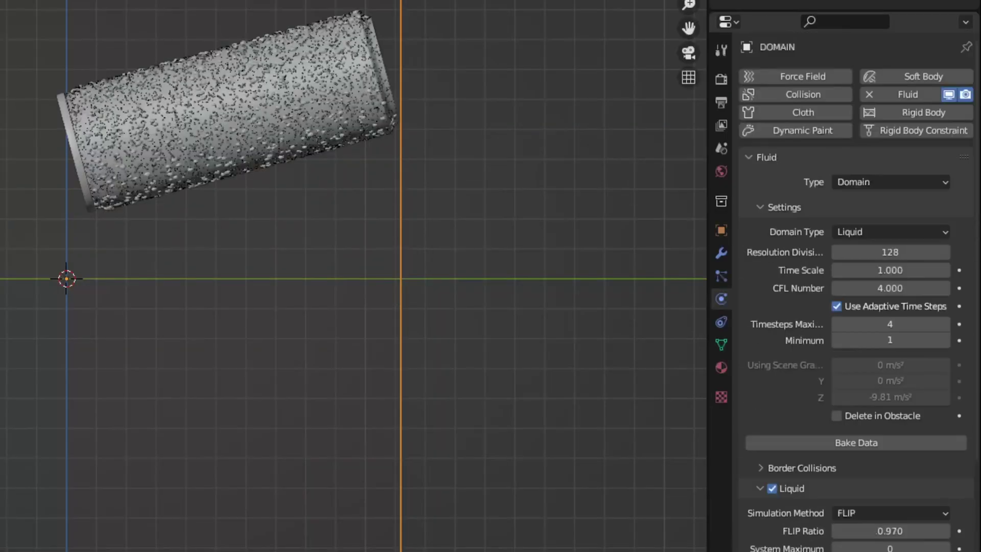
{"action": "left_click", "coordinate": [817, 447]}
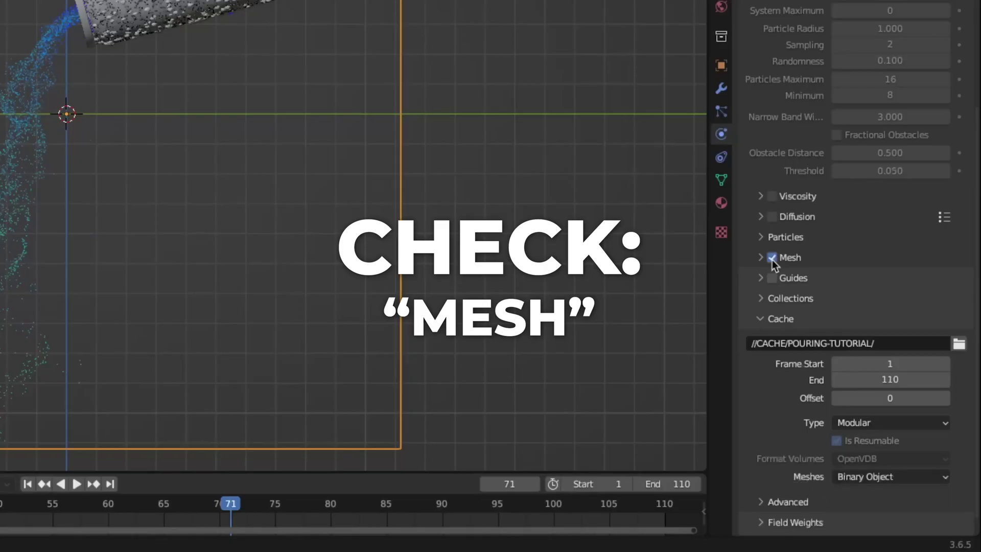
Step: Set the Upres Factor to 4 and the Particle Radius to 1.7 in DOMAIN's Mesh settings
{"action": "left_click", "coordinate": [787, 258]}
{"action": "left_click", "coordinate": [870, 283]}
{"action": "type", "text": "4"}
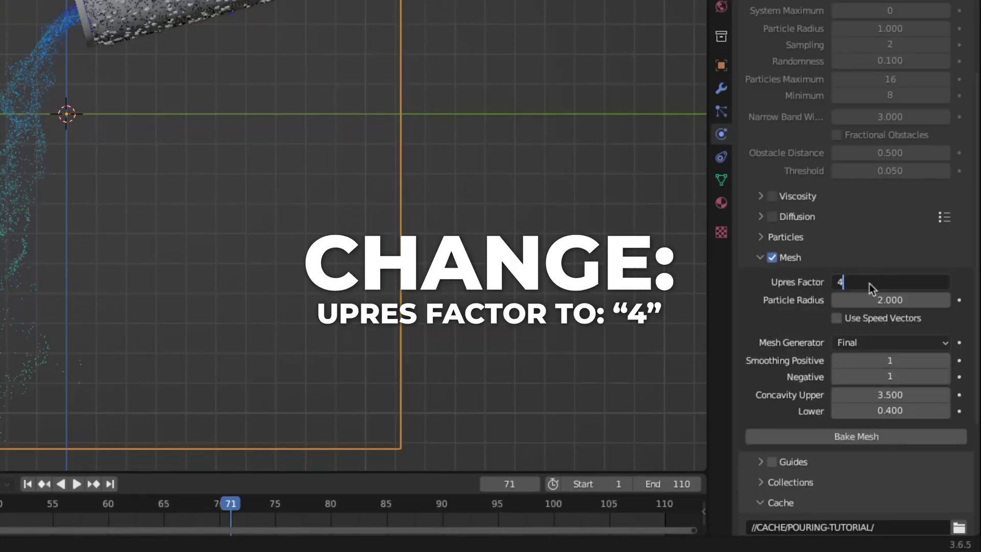
{"action": "double_click", "coordinate": [871, 302]}
{"action": "key", "text": "BackSpace"}
{"action": "type", "text": "1.7"}
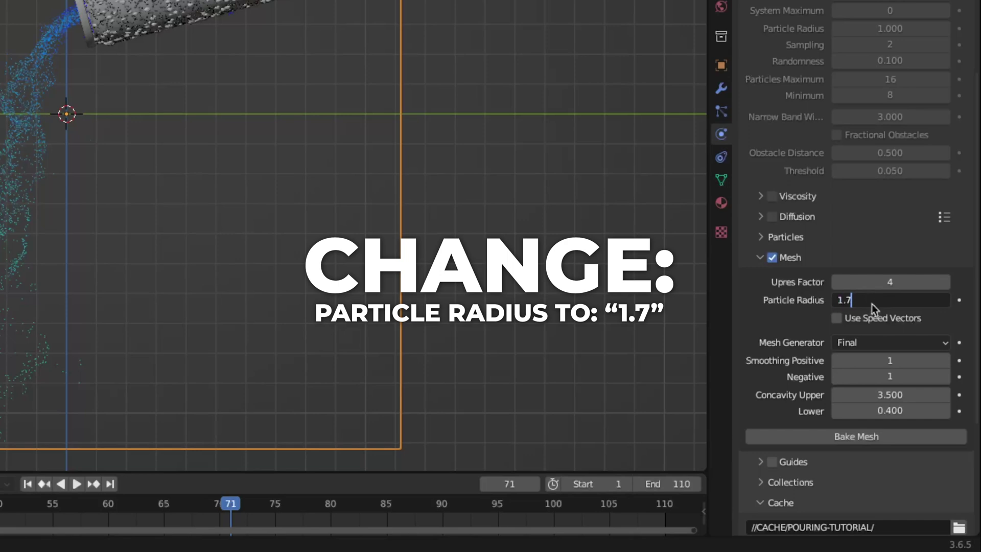
{"action": "key", "text": "Return"}
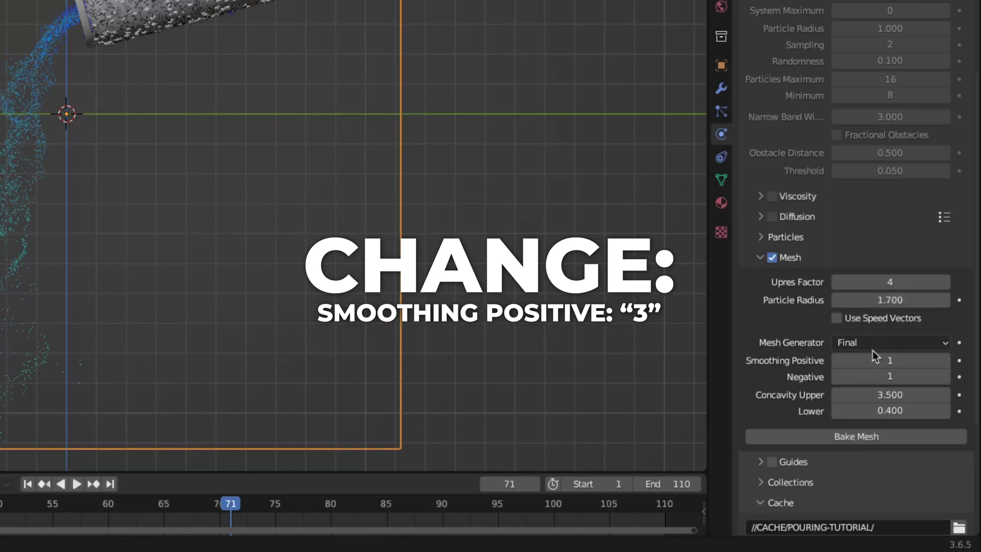
Step: Set both the Positive and Negative Smoothing of the liquid mesh to 3
{"action": "double_click", "coordinate": [871, 355]}
{"action": "key", "text": "BackSpace"}
{"action": "type", "text": "3"}
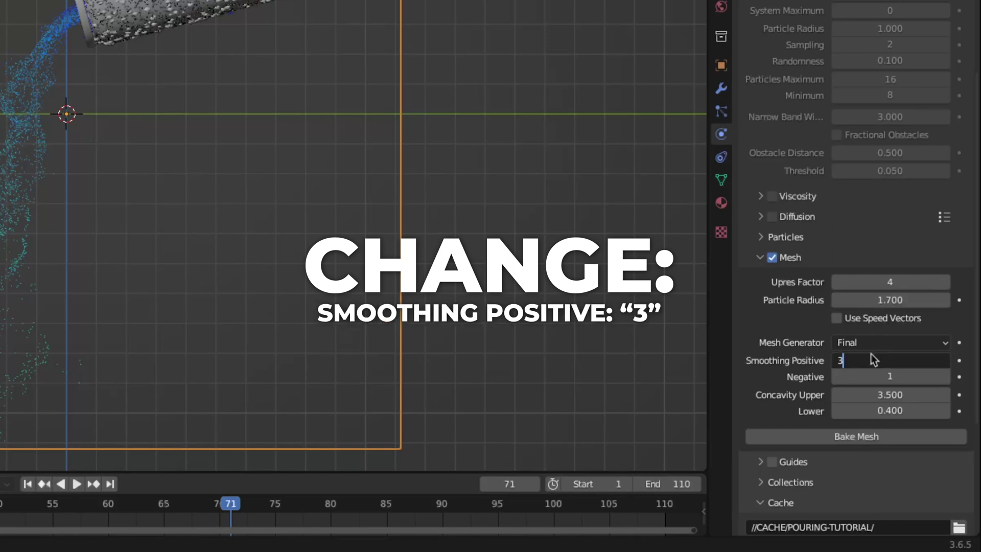
{"action": "key", "text": "Return"}
{"action": "double_click", "coordinate": [878, 377]}
{"action": "key", "text": "BackSpace"}
{"action": "type", "text": "3"}
{"action": "key", "text": "Return"}
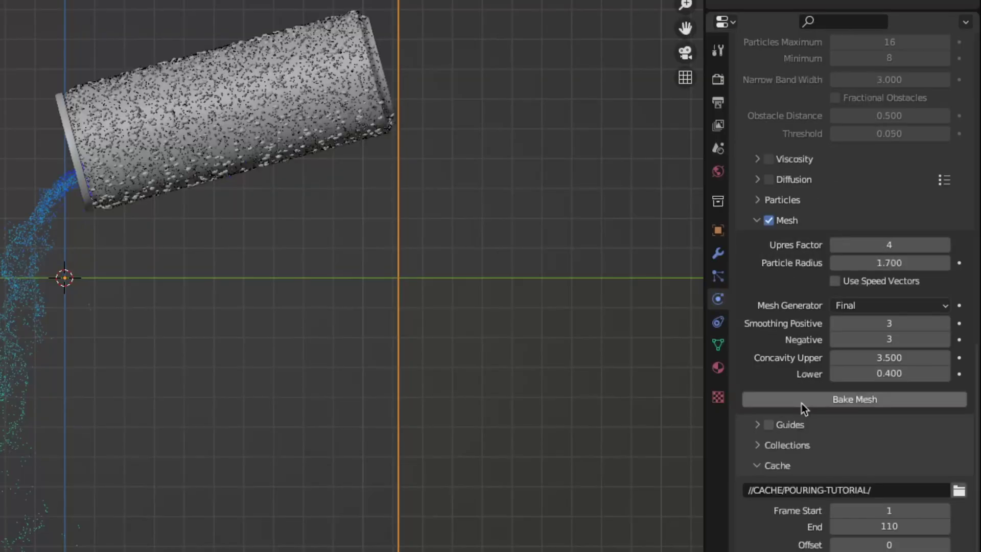
Step: Bake the liquid mesh and pause the bake partway through the frame range
{"action": "left_click", "coordinate": [802, 401]}
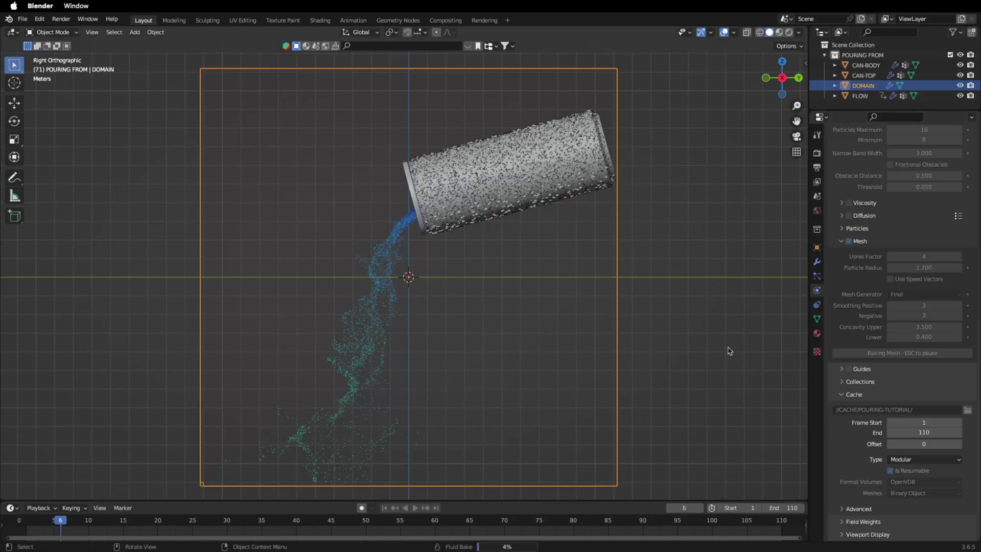
{"action": "key", "text": "Escape"}
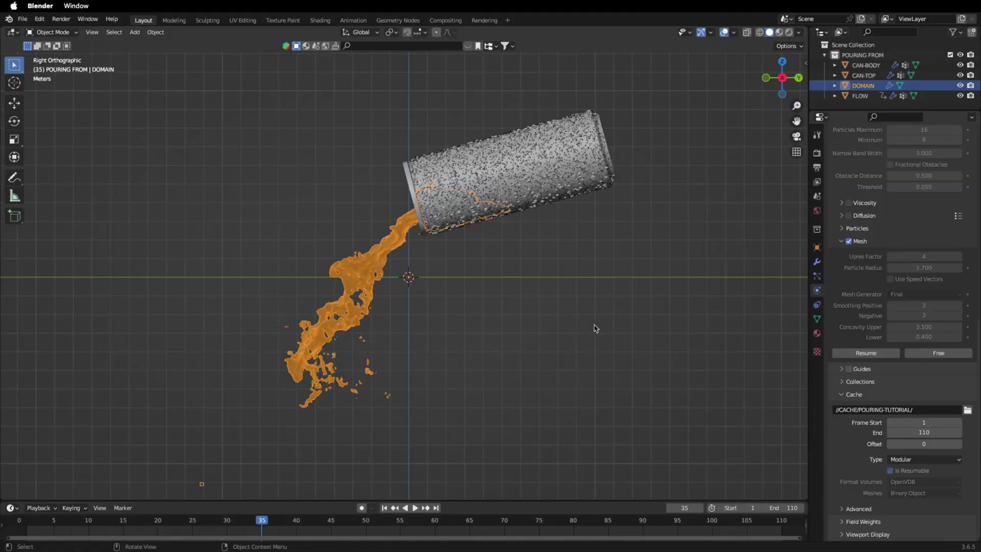
Step: Save the project file and resume DOMAIN's paused liquid mesh bake
{"action": "key", "text": "ctrl+s"}
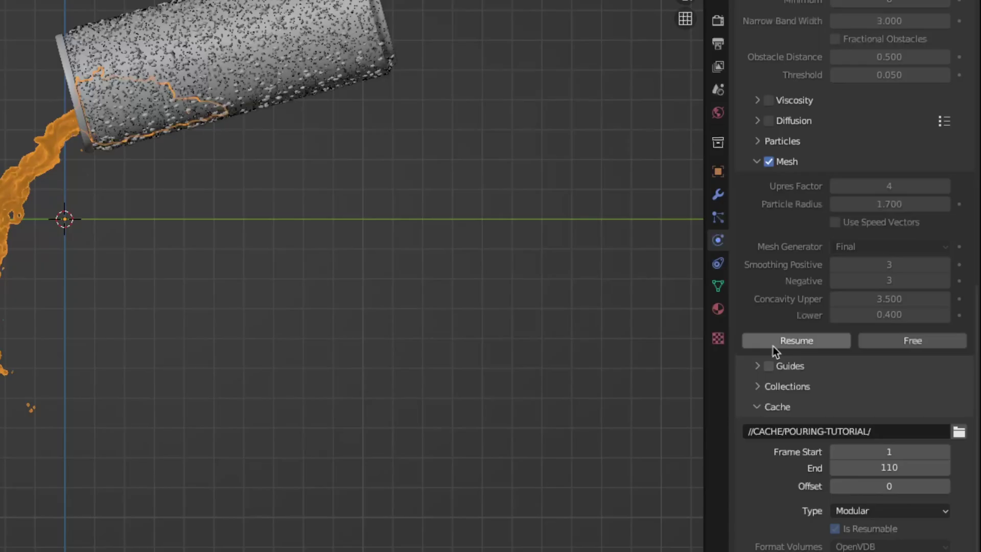
{"action": "left_click", "coordinate": [855, 353]}
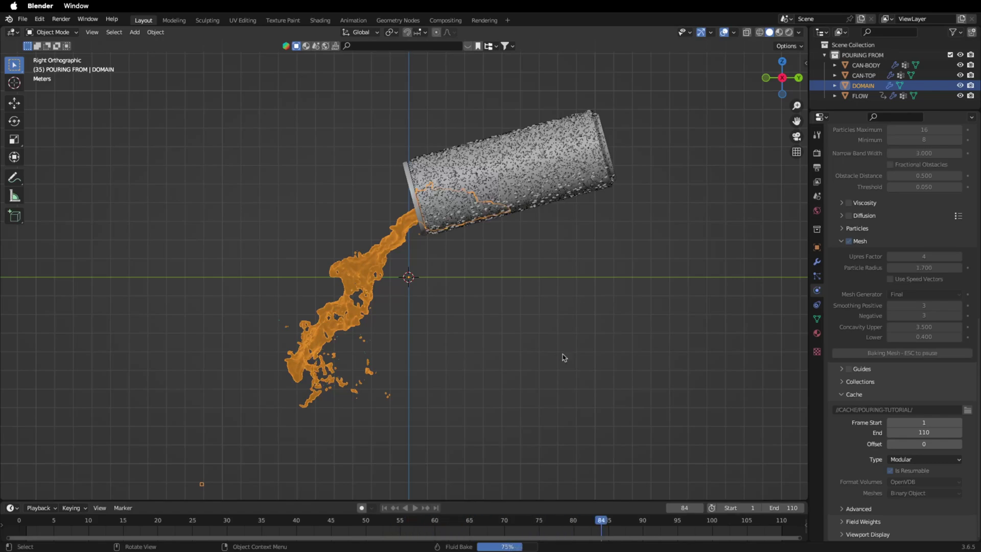
Step: Display DOMAIN as Solid in the viewport and shade the liquid mesh smooth
{"action": "key", "text": "q"}
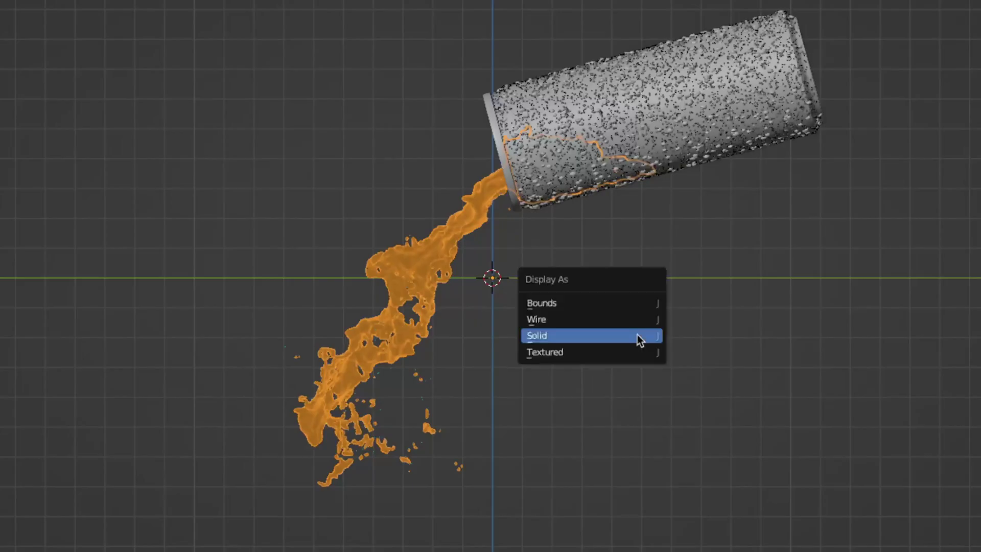
{"action": "left_click", "coordinate": [637, 335]}
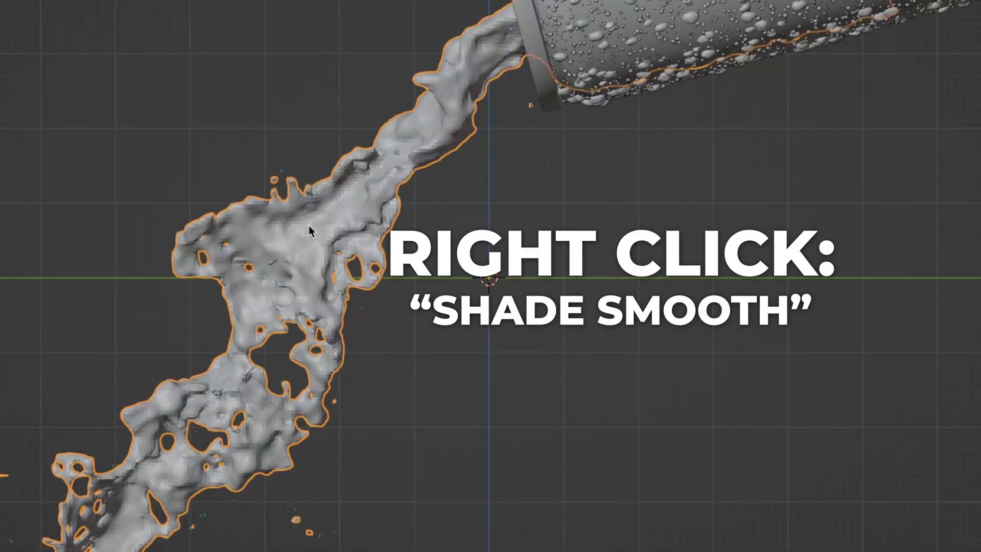
{"action": "right_click", "coordinate": [309, 226]}
{"action": "left_click", "coordinate": [308, 225]}
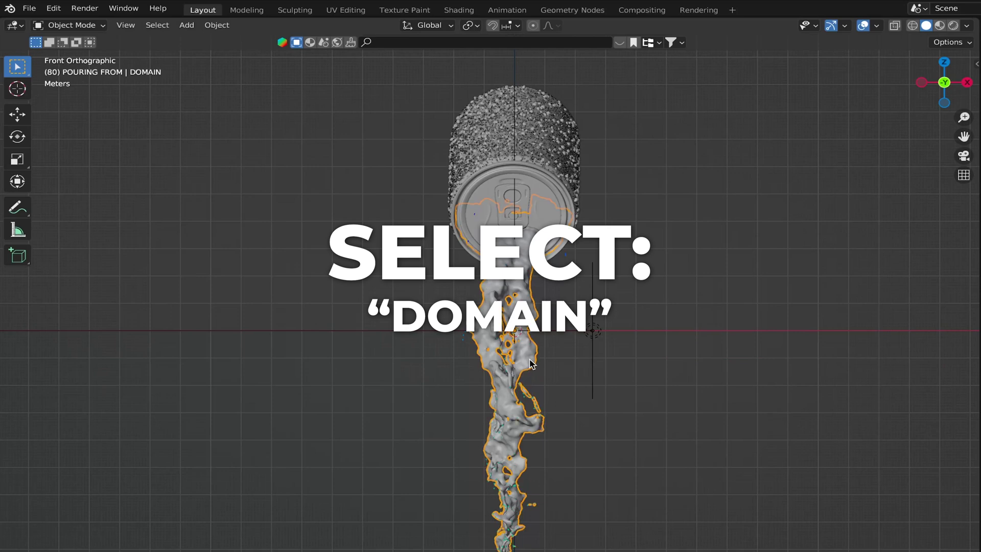
Step: Create a new material for DOMAIN in the Shading workspace and delete its Principled BSDF node
{"action": "left_click", "coordinate": [458, 10]}
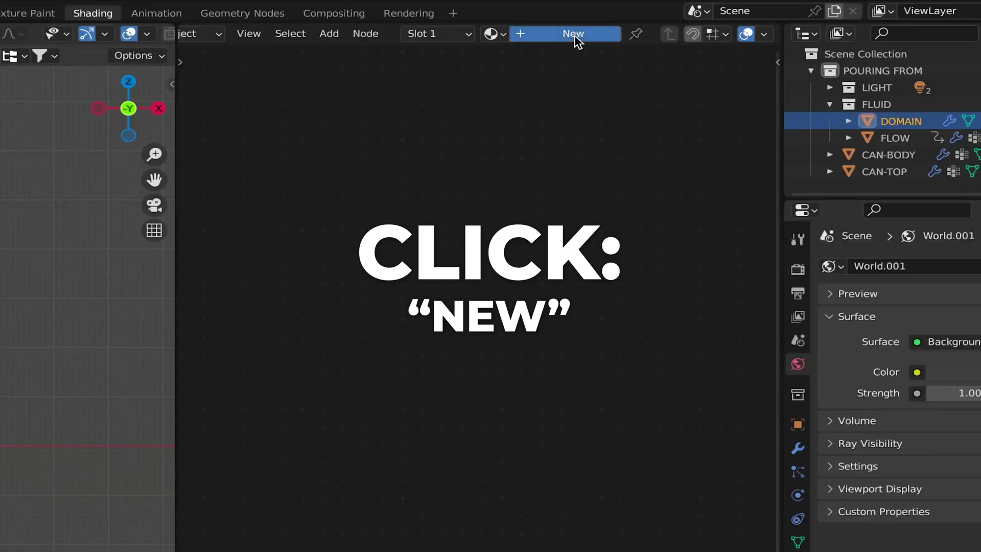
{"action": "left_click", "coordinate": [573, 34]}
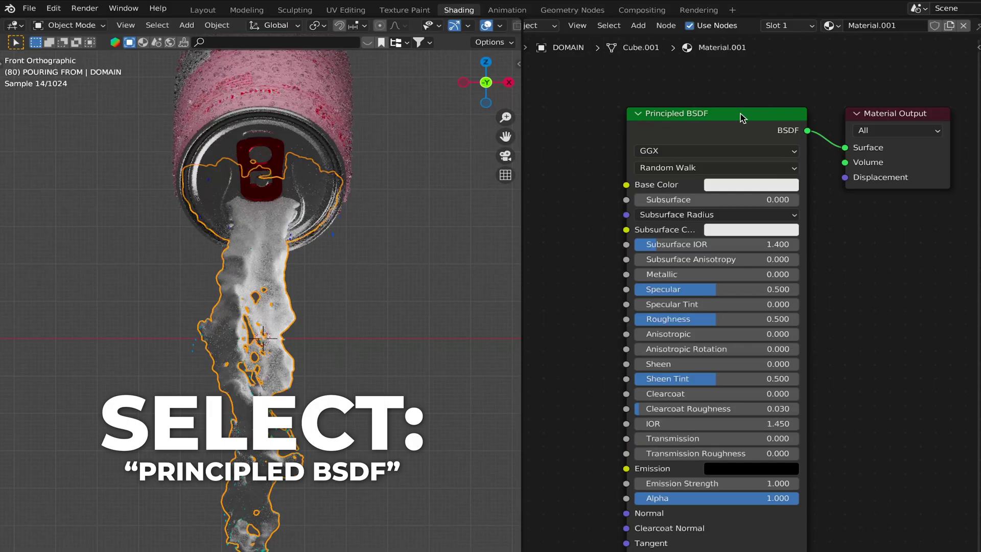
{"action": "left_click", "coordinate": [742, 118]}
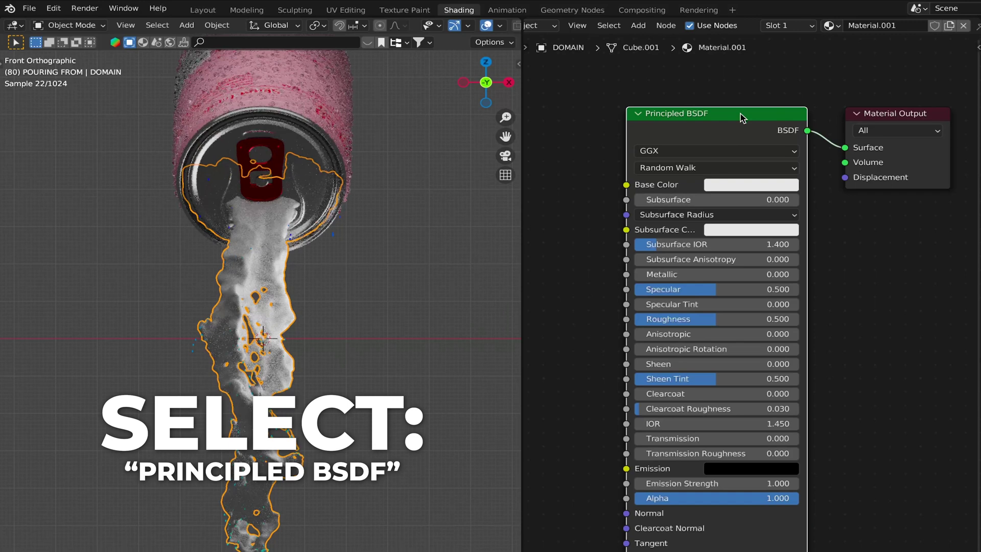
{"action": "key", "text": "x"}
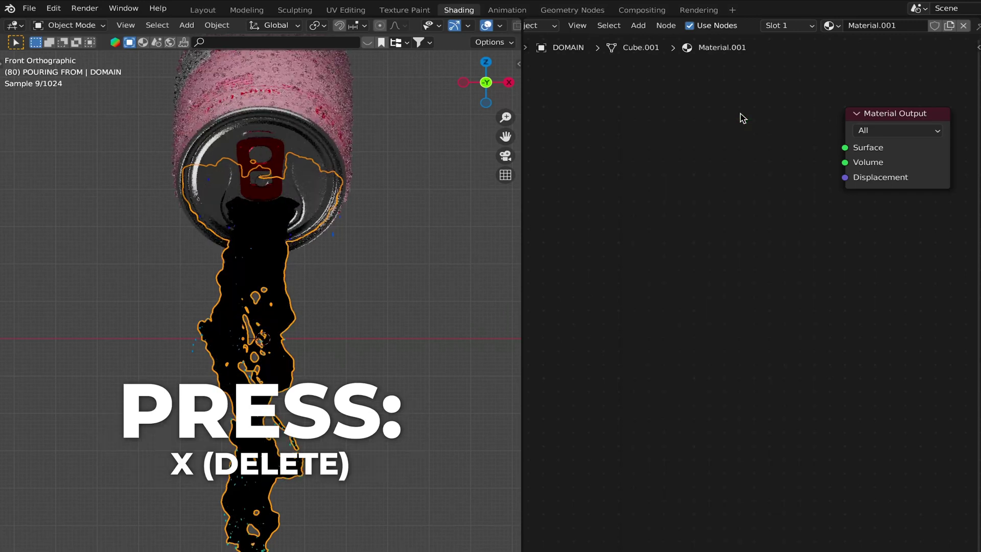
Step: Add a Glass BSDF node and connect its BSDF output to the Material Output's Surface input
{"action": "key", "text": "shift+a"}
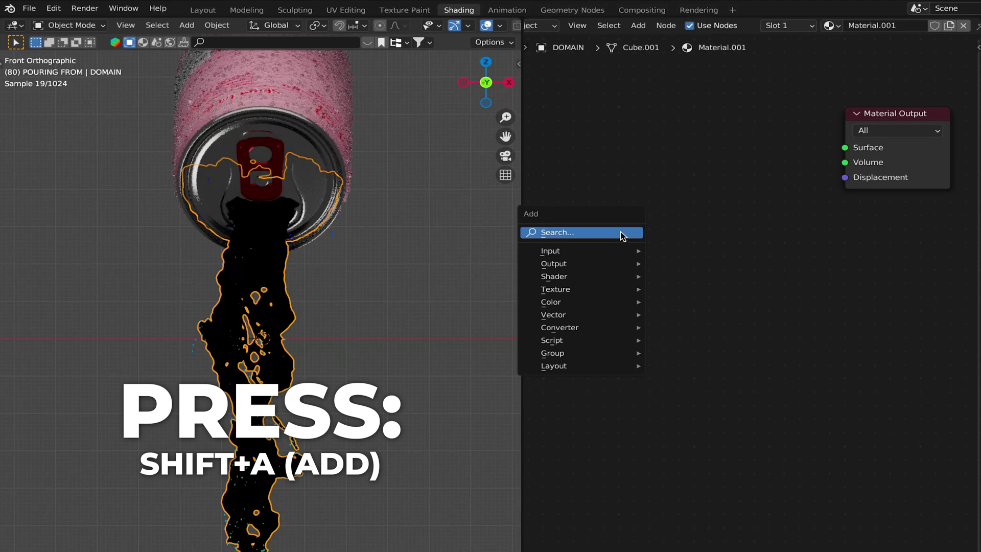
{"action": "left_click", "coordinate": [622, 235]}
{"action": "type", "text": "glass"}
{"action": "key", "text": "Return"}
{"action": "left_click_drag", "start_coordinate": [732, 235], "coordinate": [794, 261]}
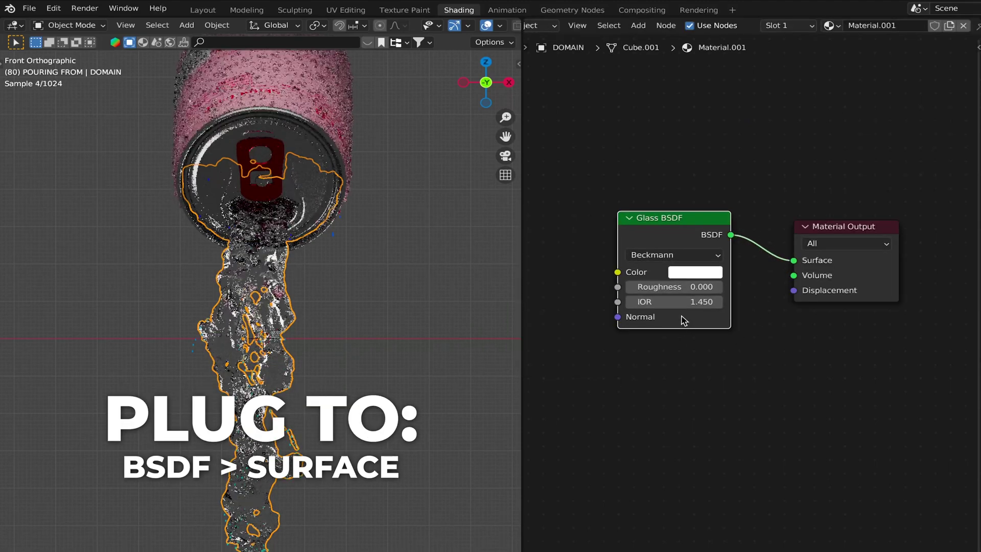
Step: Set the Glass BSDF's IOR to 1.333 and its color to hex FFE5EC
{"action": "left_click", "coordinate": [679, 302]}
{"action": "type", "text": "1.33"}
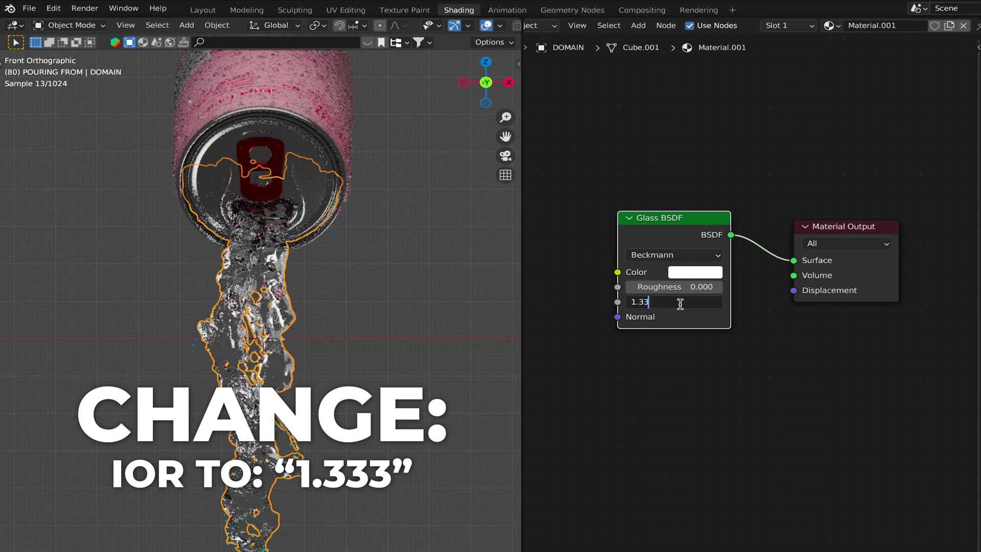
{"action": "type", "text": "3"}
{"action": "key", "text": "Return"}
{"action": "left_click", "coordinate": [695, 271]}
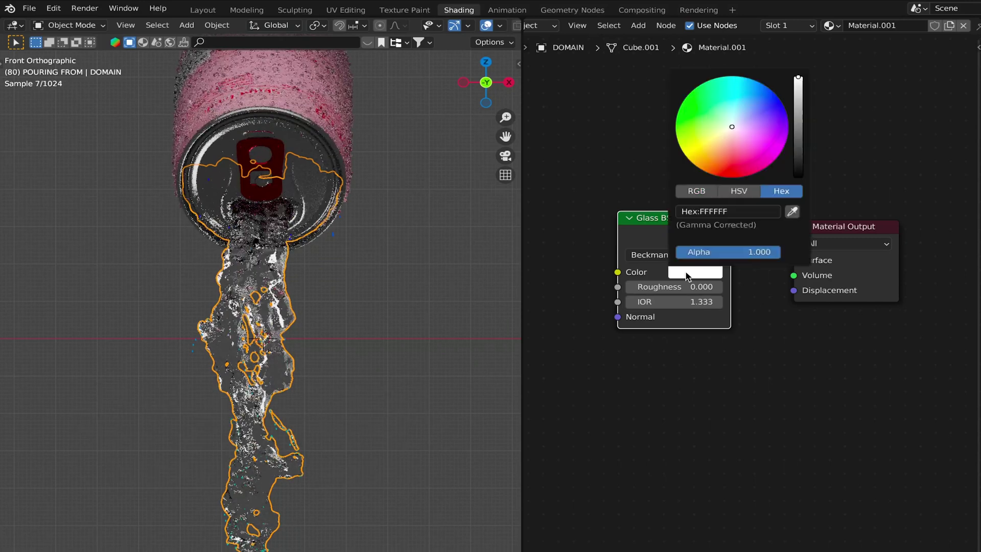
{"action": "left_click", "coordinate": [767, 212]}
{"action": "key", "text": "BackSpace"}
{"action": "type", "text": "FF"}
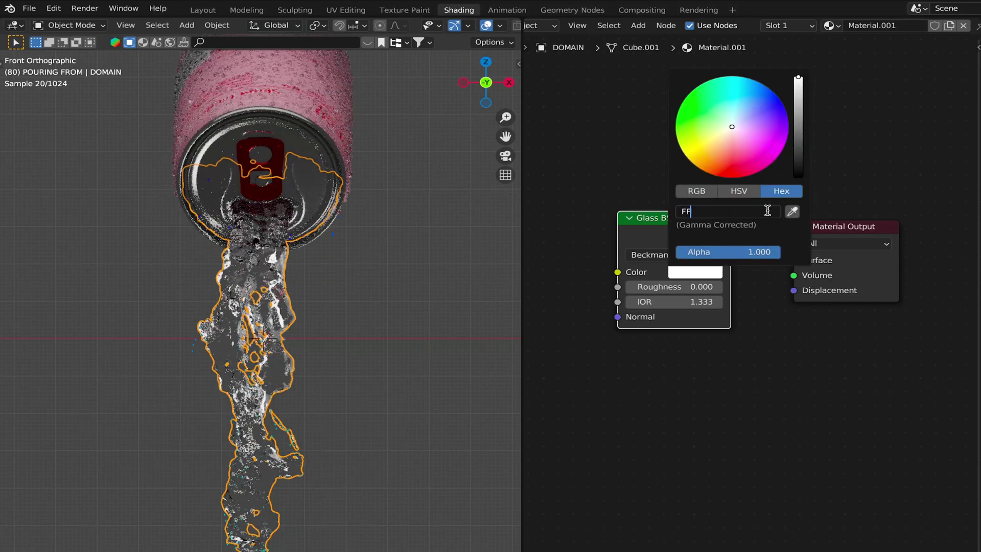
{"action": "type", "text": "E5EC"}
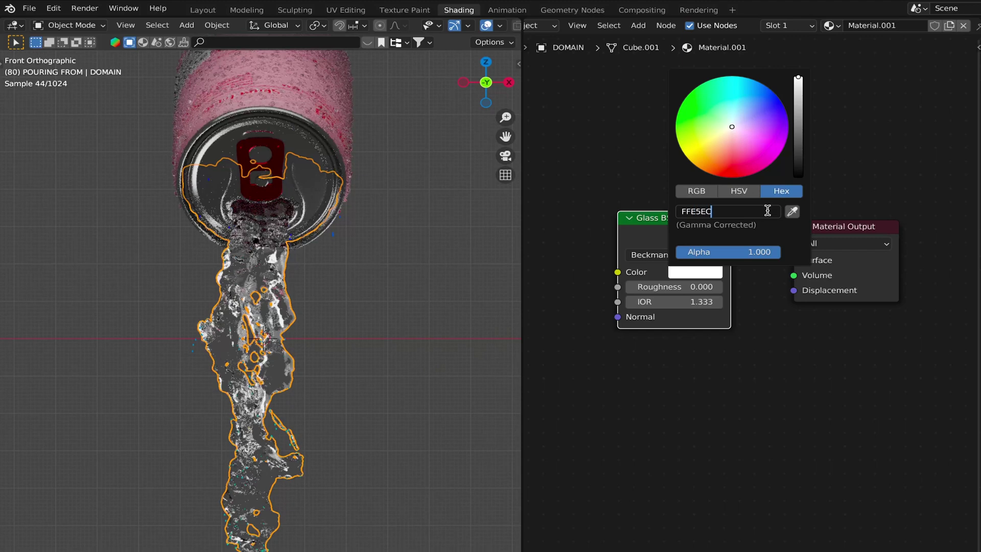
{"action": "key", "text": "Return"}
Step: Add a Volume Absorption node below the Glass BSDF and connect it to the Material Output's Volume input
{"action": "key", "text": "shift+a"}
{"action": "type", "text": "v"}
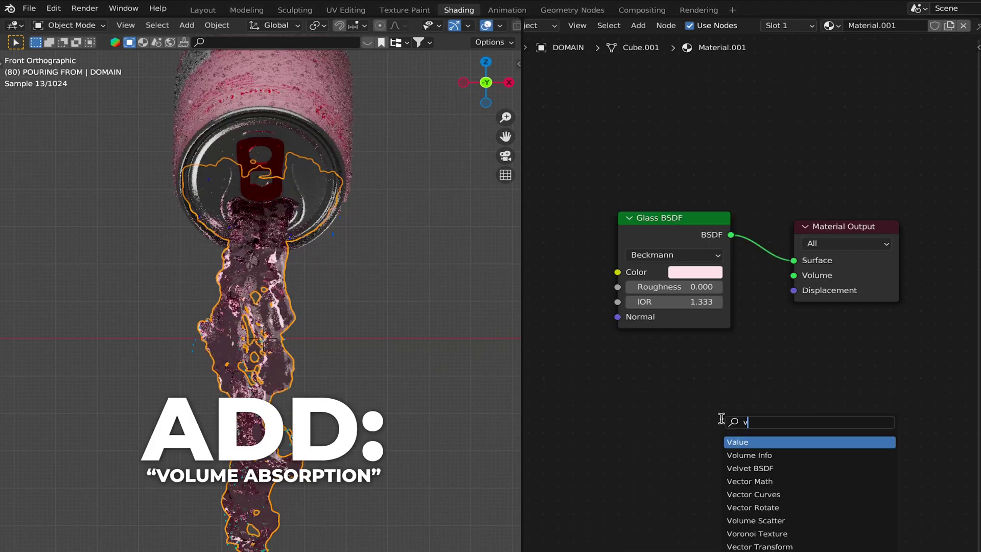
{"action": "type", "text": "olume"}
{"action": "key", "text": "Down"}
{"action": "key", "text": "Down"}
{"action": "key", "text": "Down"}
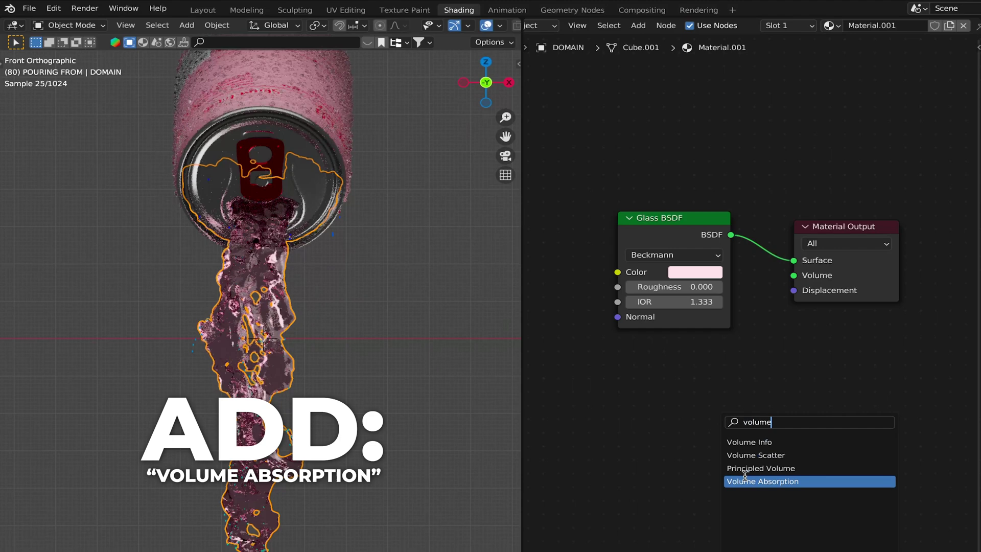
{"action": "key", "text": "Return"}
{"action": "left_click", "coordinate": [627, 418]}
{"action": "left_click_drag", "start_coordinate": [724, 379], "coordinate": [793, 276]}
Step: Set the Volume Absorption color to a light pink using a hex value
{"action": "left_click", "coordinate": [695, 397]}
{"action": "left_click", "coordinate": [734, 335]}
{"action": "type", "text": "F"}
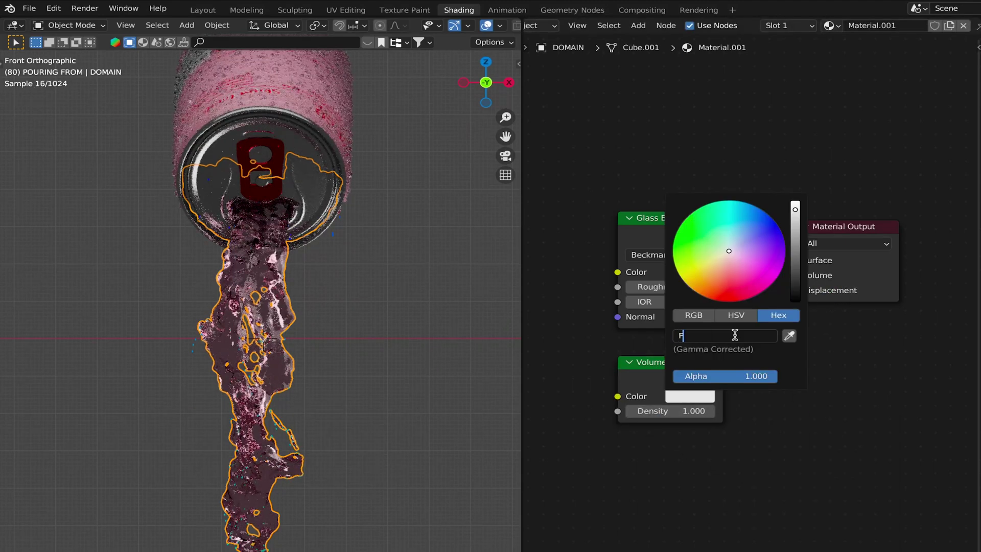
{"action": "type", "text": "FC"}
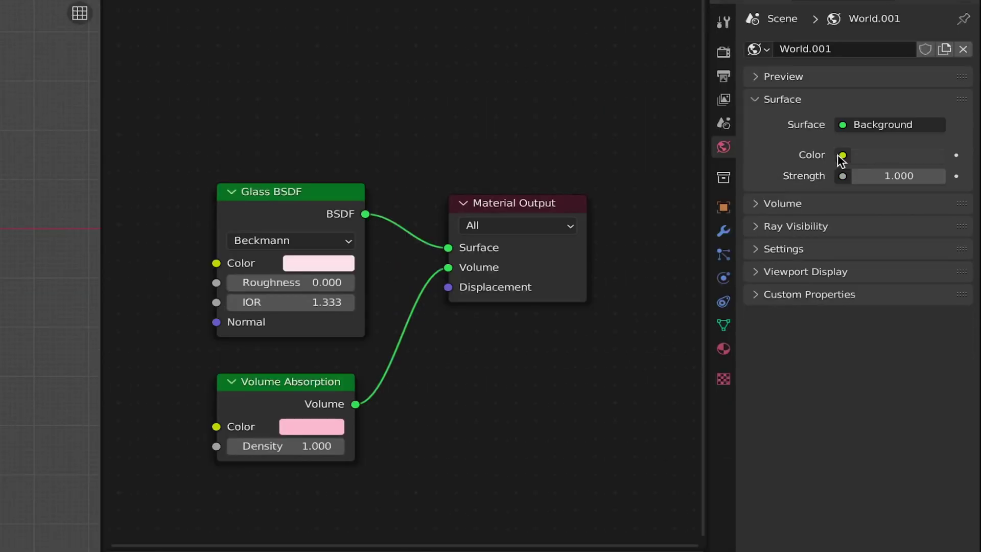
Step: Assign an Environment Texture to the World.001 background color and open an image file for it
{"action": "left_click", "coordinate": [842, 156]}
{"action": "left_click", "coordinate": [475, 235]}
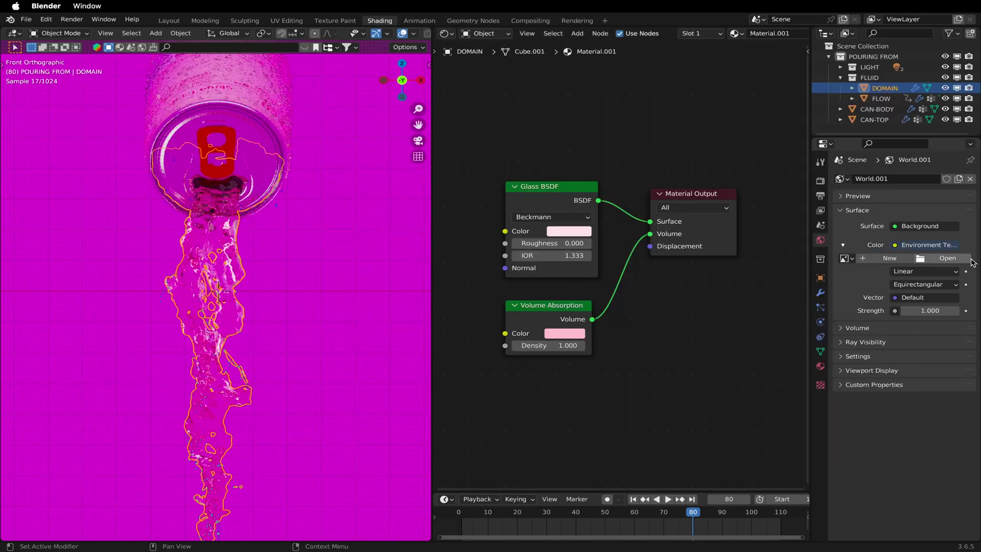
{"action": "left_click", "coordinate": [948, 258]}
{"action": "left_click", "coordinate": [216, 283]}
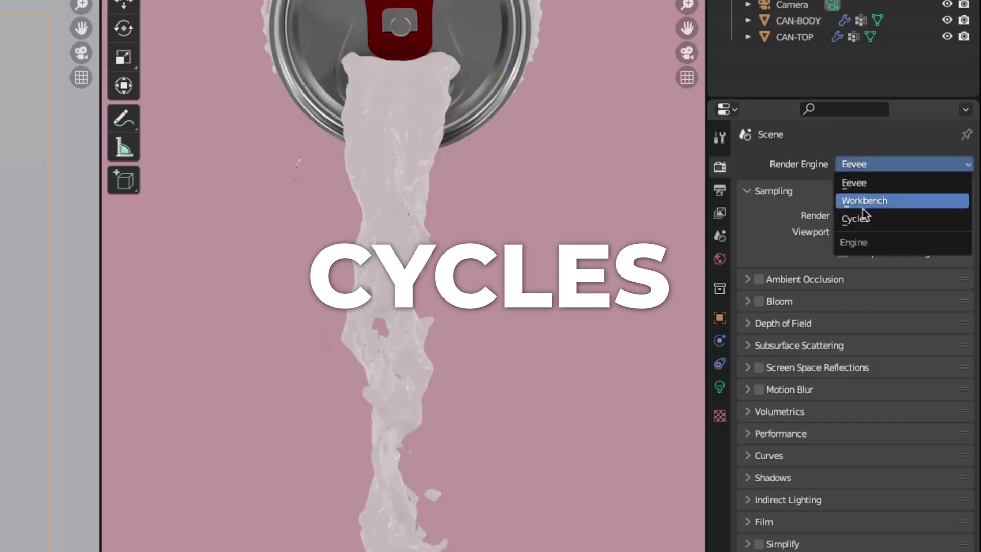
Step: Switch the render engine to Cycles and enable Denoise for viewport sampling
{"action": "left_click", "coordinate": [865, 217]}
{"action": "left_click", "coordinate": [864, 210]}
{"action": "left_click", "coordinate": [864, 245]}
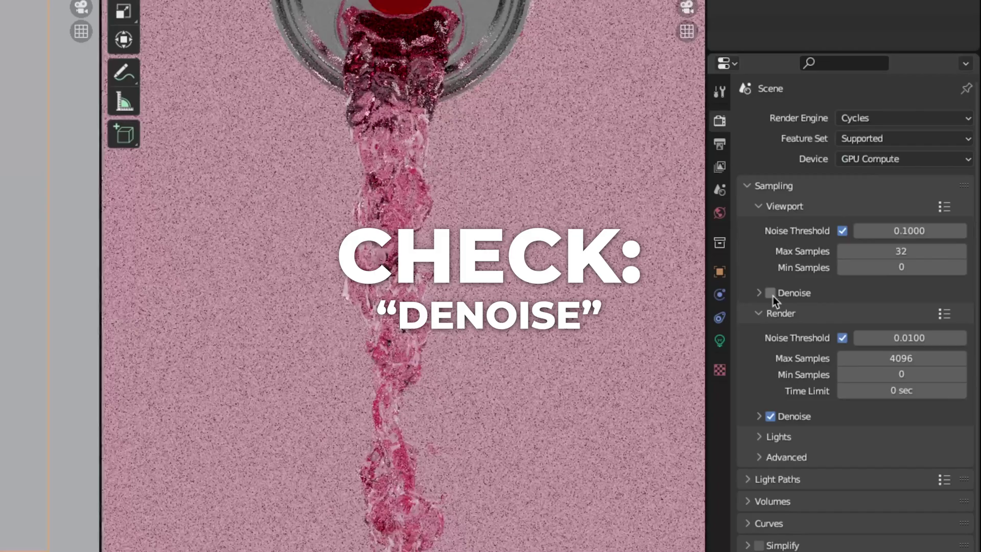
{"action": "left_click", "coordinate": [773, 296]}
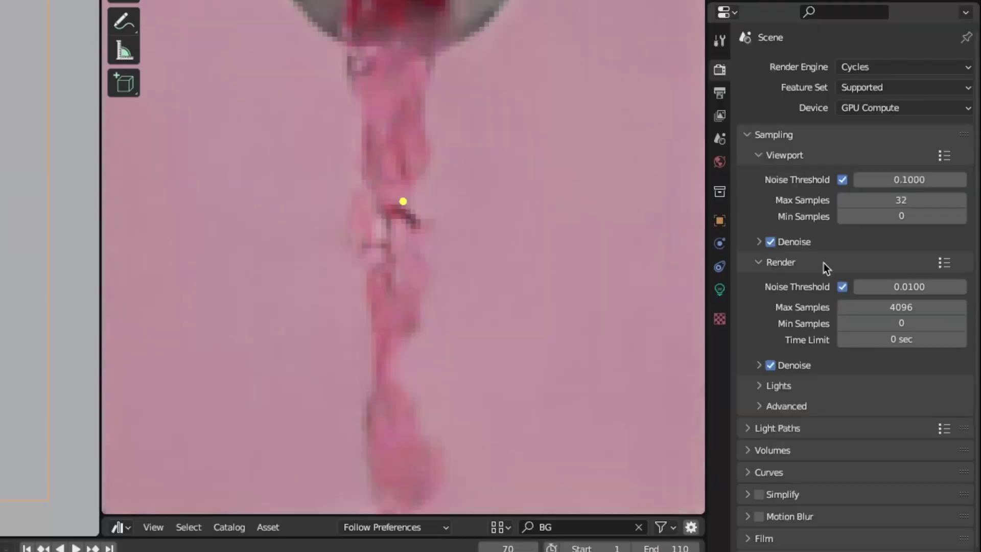
Step: Set the final render's Noise Threshold to 0.1 and its Max Samples to 300
{"action": "left_click", "coordinate": [879, 287]}
{"action": "key", "text": "BackSpace"}
{"action": "type", "text": "0.1"}
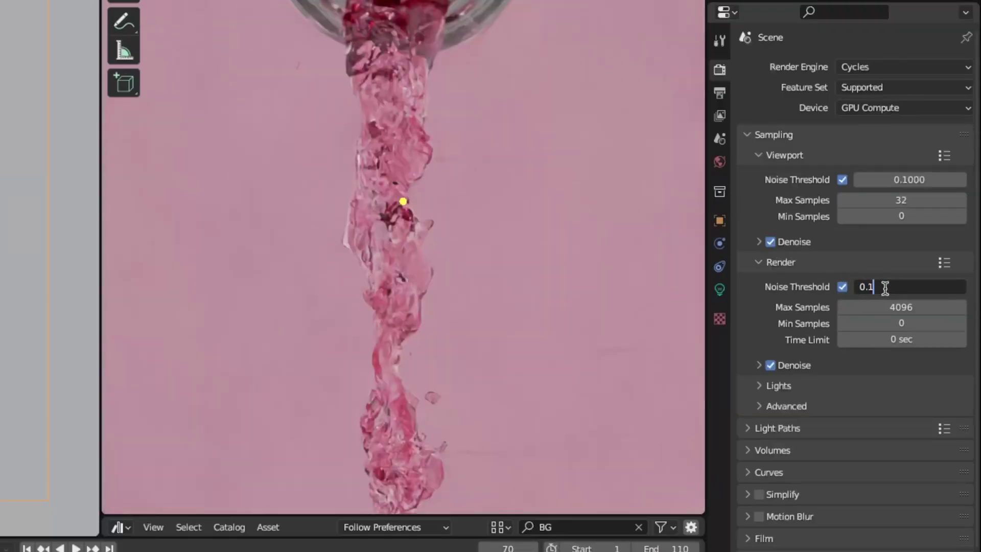
{"action": "key", "text": "Return"}
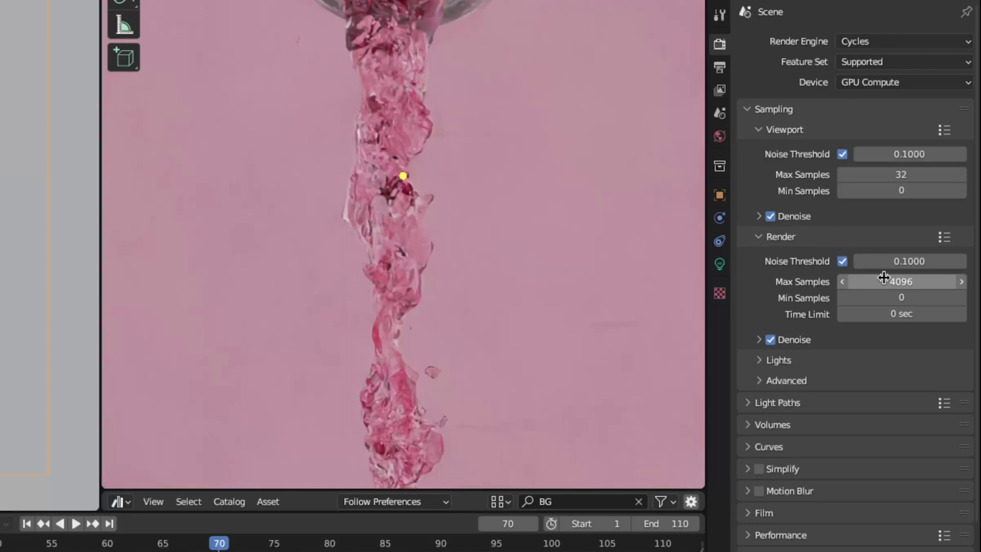
{"action": "left_click", "coordinate": [884, 305]}
{"action": "type", "text": "300"}
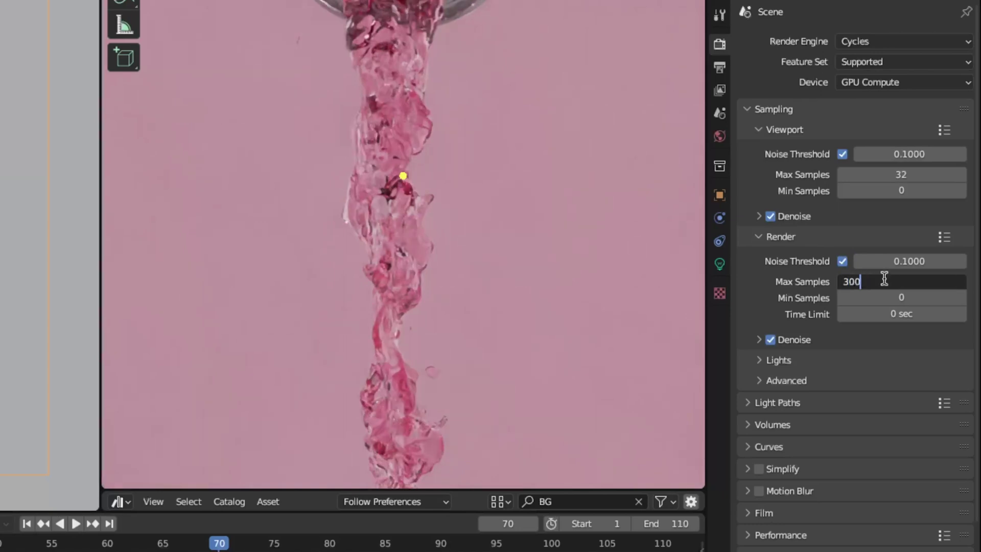
{"action": "key", "text": "Return"}
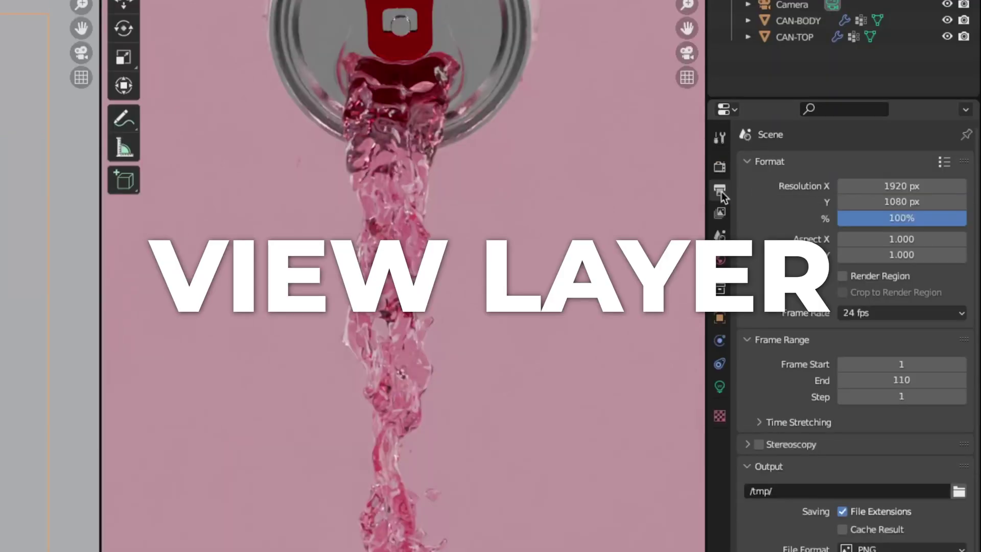
Step: Enable the view layer's Denoising Data pass and insert a Denoise node between Render Layers and Composite in the compositor
{"action": "left_click", "coordinate": [721, 214]}
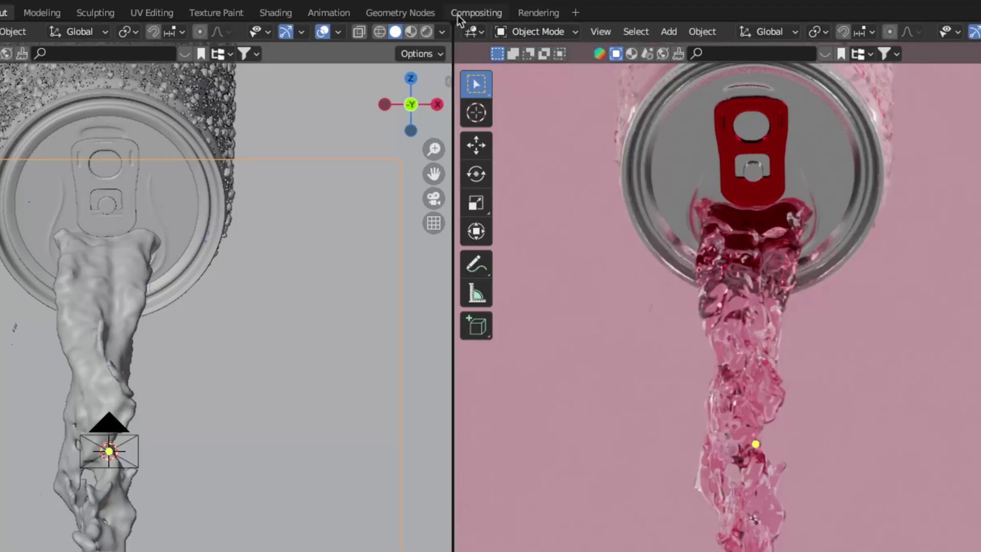
{"action": "left_click", "coordinate": [462, 14]}
{"action": "key", "text": "shift+a"}
{"action": "mouse_move", "coordinate": [565, 477]}
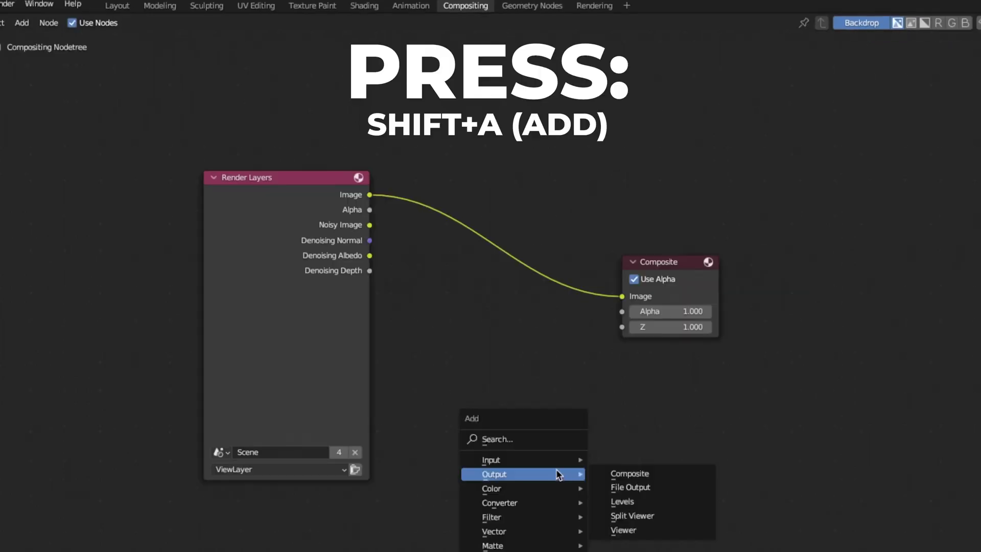
{"action": "left_click", "coordinate": [526, 440]}
{"action": "type", "text": "de"}
{"action": "key", "text": "Return"}
{"action": "left_click", "coordinate": [498, 245]}
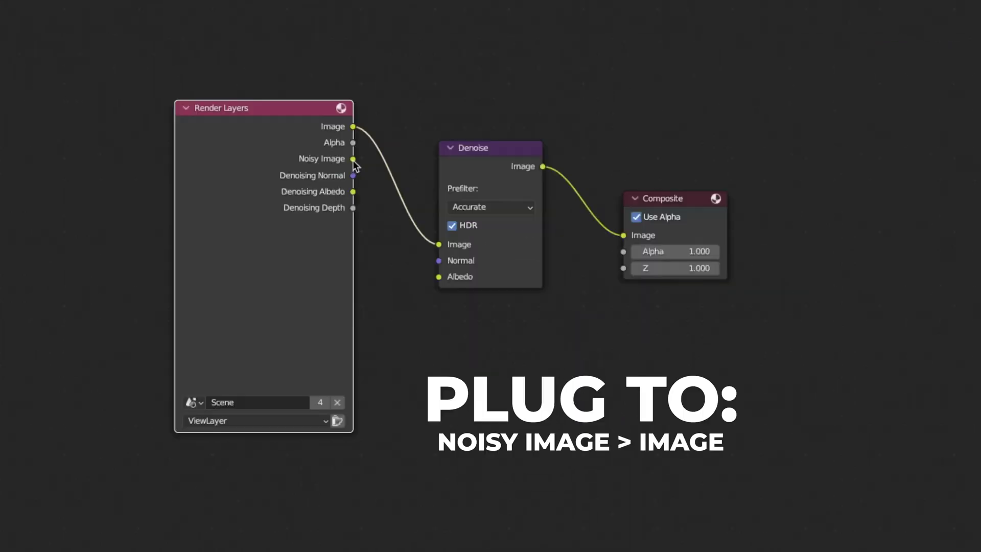
Step: Connect Render Layers' Noisy Image, Denoising Normal and Denoising Albedo outputs to the Denoise node's Image, Normal and Albedo inputs
{"action": "left_click_drag", "start_coordinate": [354, 161], "coordinate": [444, 249]}
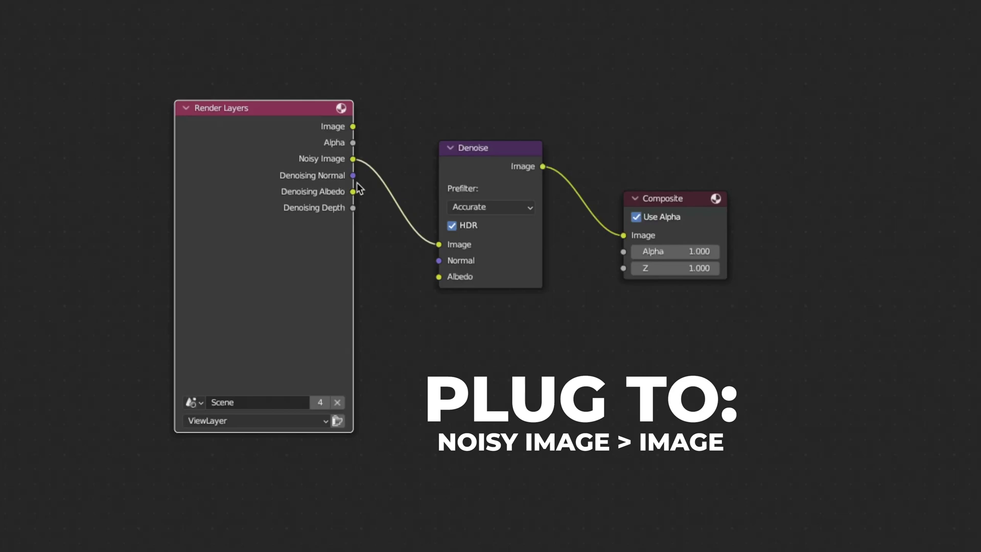
{"action": "left_click_drag", "start_coordinate": [353, 175], "coordinate": [438, 260]}
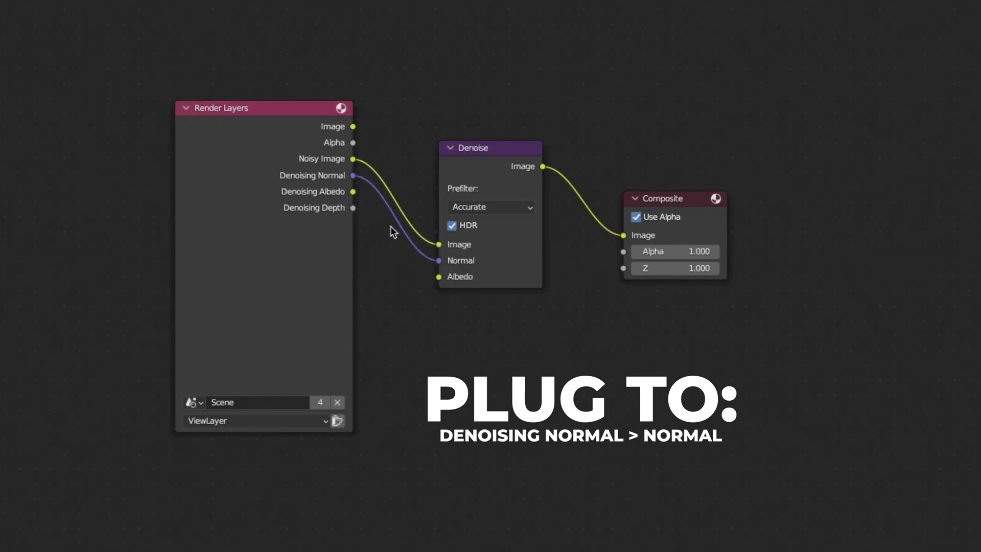
{"action": "left_click_drag", "start_coordinate": [353, 192], "coordinate": [438, 276]}
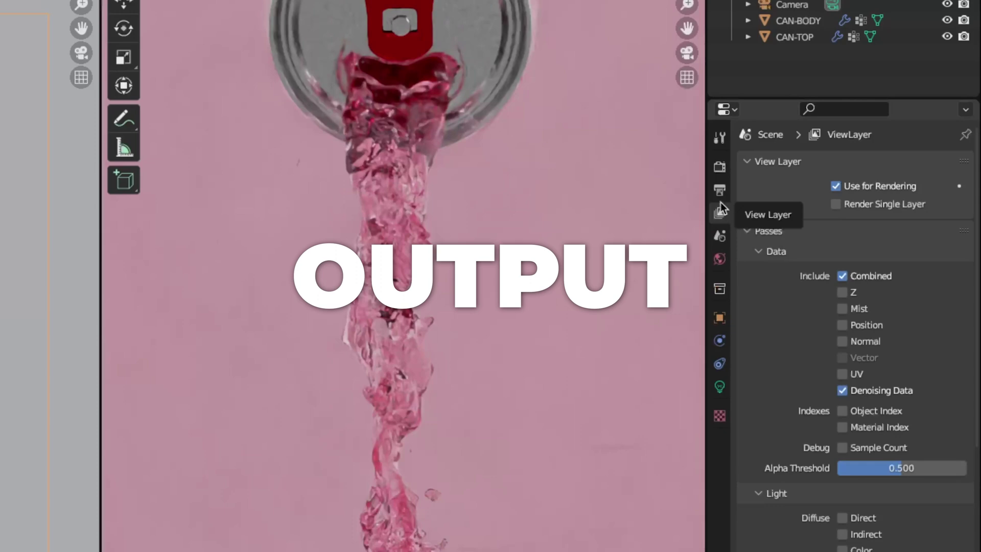
Step: Configure the render output as 3840 × 2160 px at 60 fps, saved as FFmpeg Video in an MPEG-4 container
{"action": "left_click", "coordinate": [720, 195]}
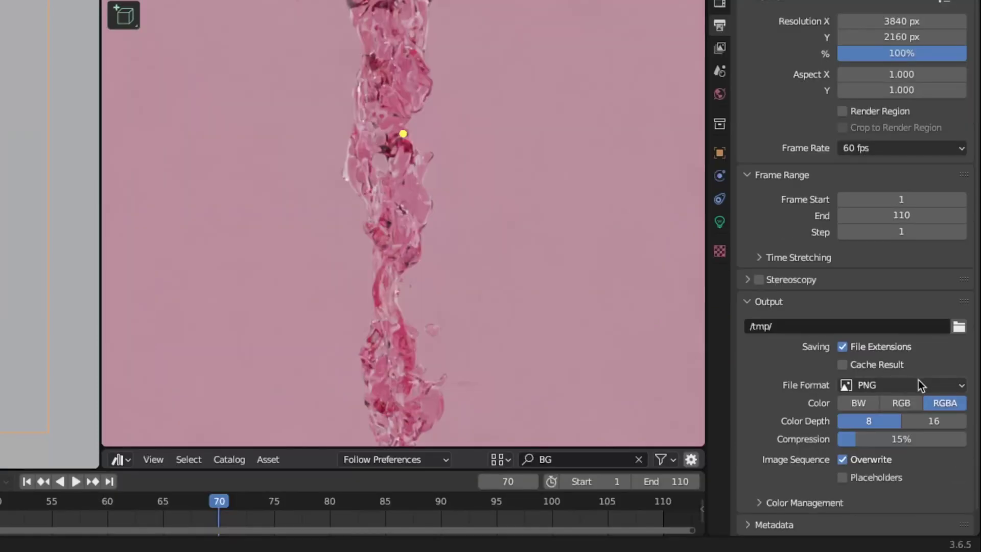
{"action": "left_click", "coordinate": [922, 385]}
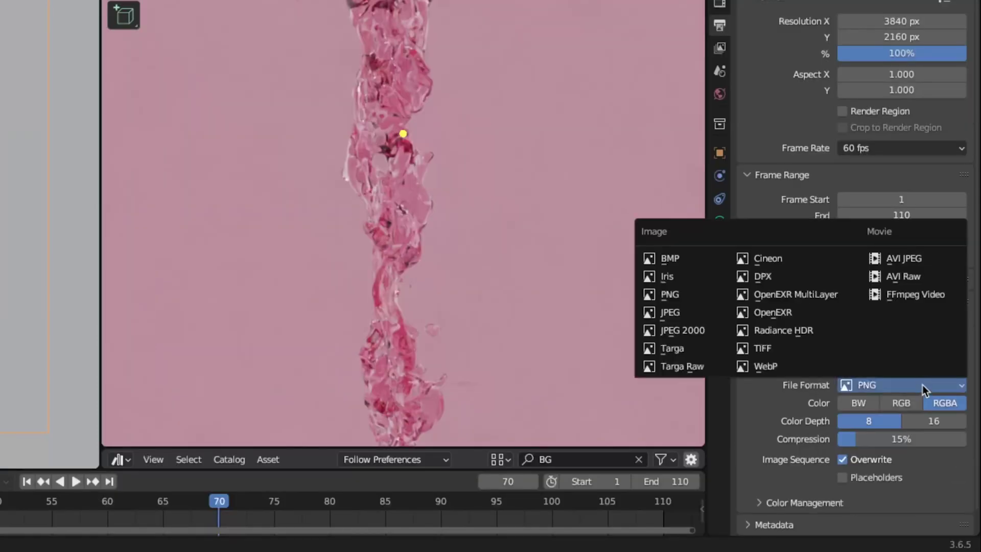
{"action": "left_click", "coordinate": [919, 297]}
{"action": "scroll", "coordinate": [899, 317], "scroll_direction": "down", "scroll_amount": 5}
{"action": "left_click", "coordinate": [846, 348]}
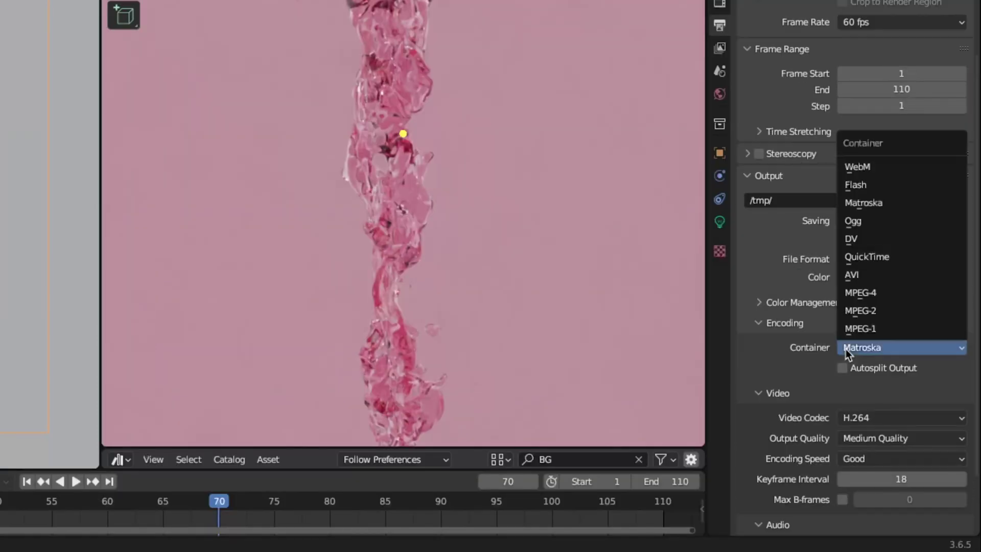
{"action": "left_click", "coordinate": [854, 293]}
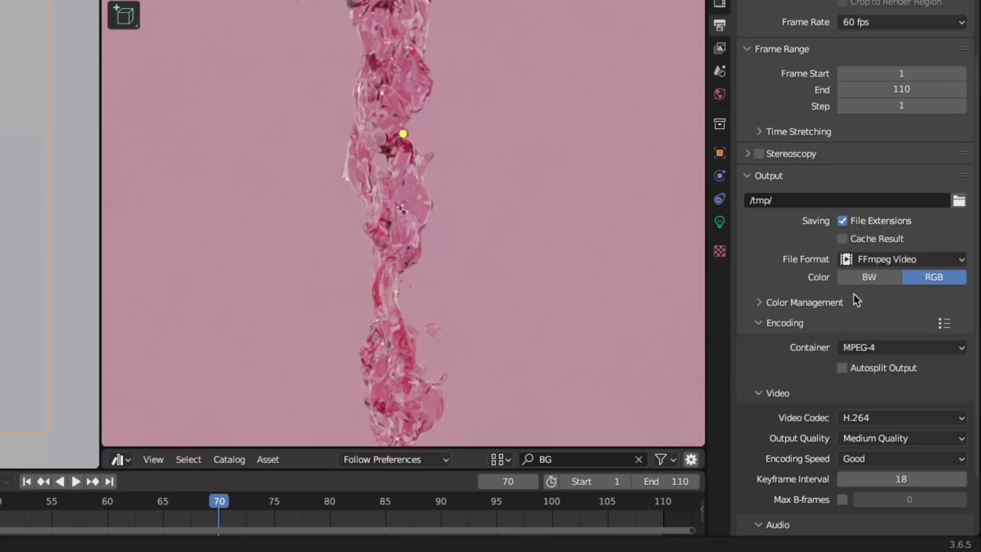
Step: Open the Output Quality choices for the H.264 video encoding
{"action": "scroll", "coordinate": [800, 335], "scroll_direction": "down", "scroll_amount": 3}
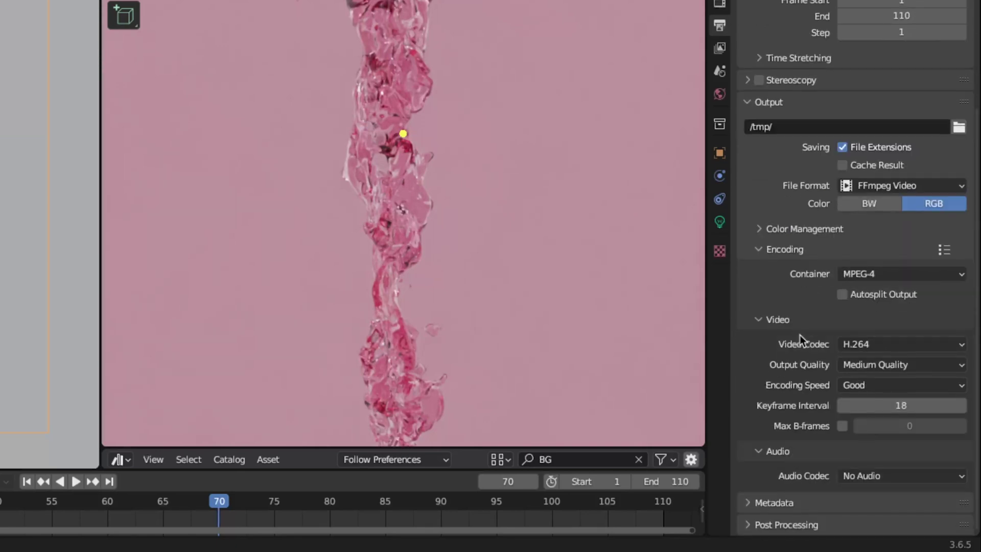
{"action": "left_click", "coordinate": [843, 364]}
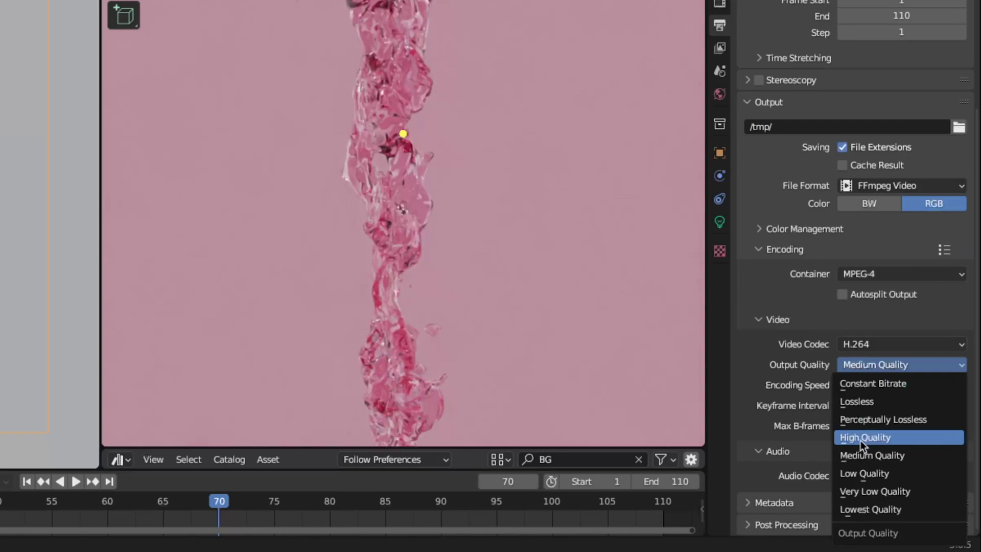